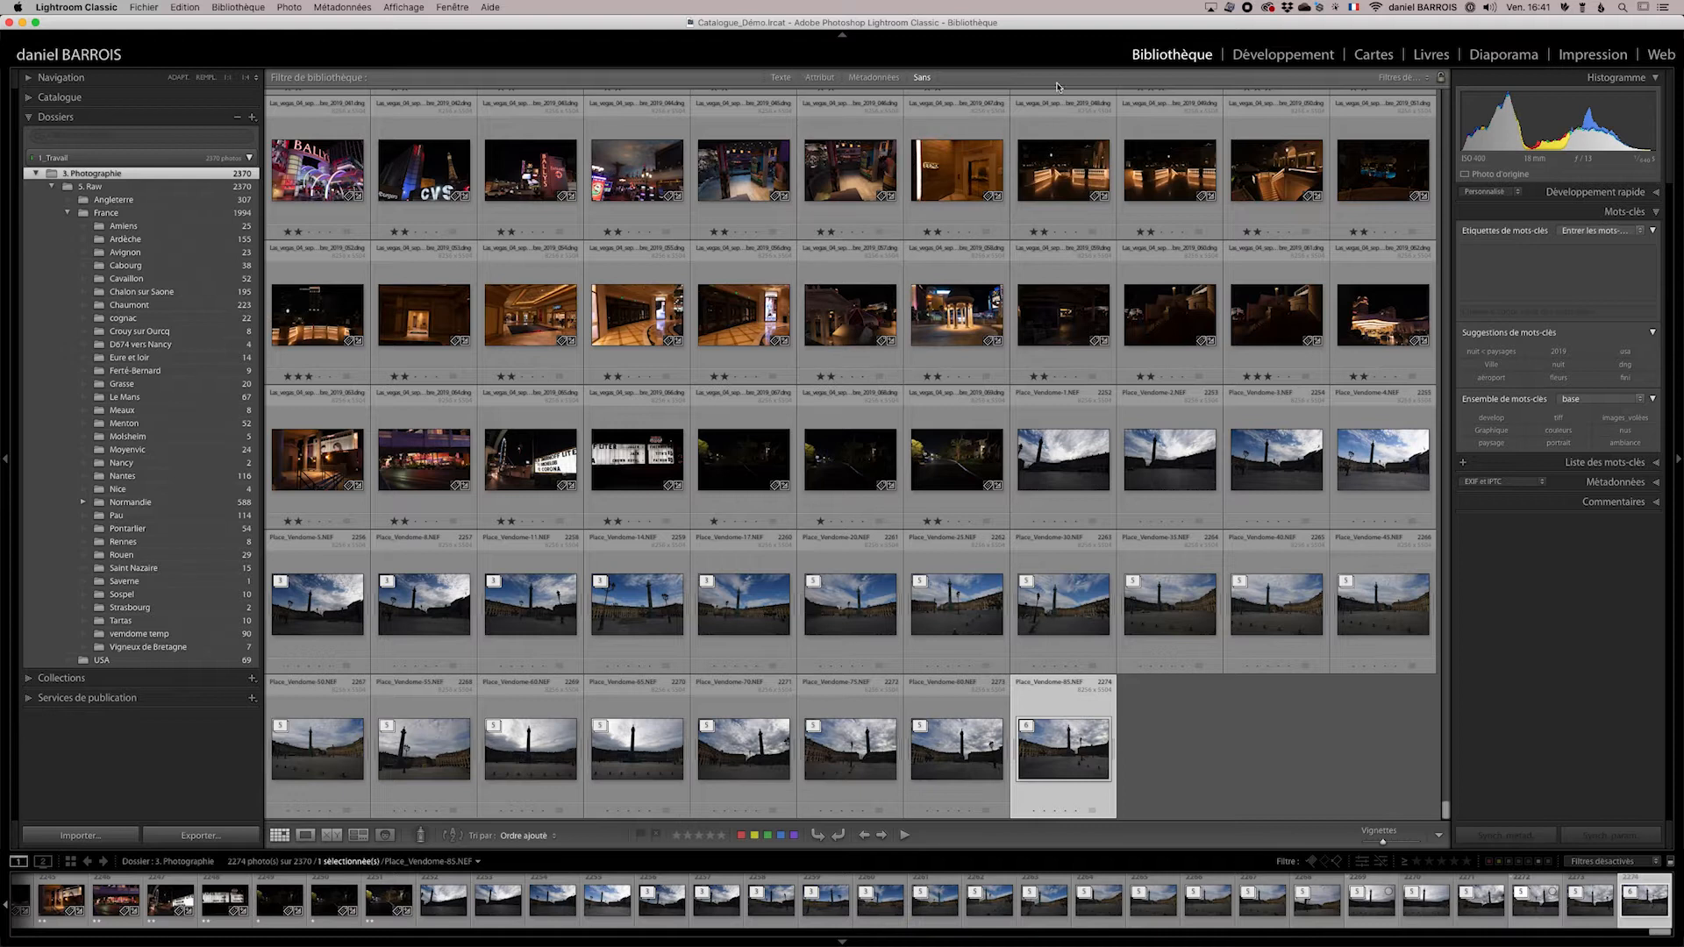
Filter the 3. Photographie folder by text for file names containing vendome-55
{"action": "left_click", "coordinate": [777, 81]}
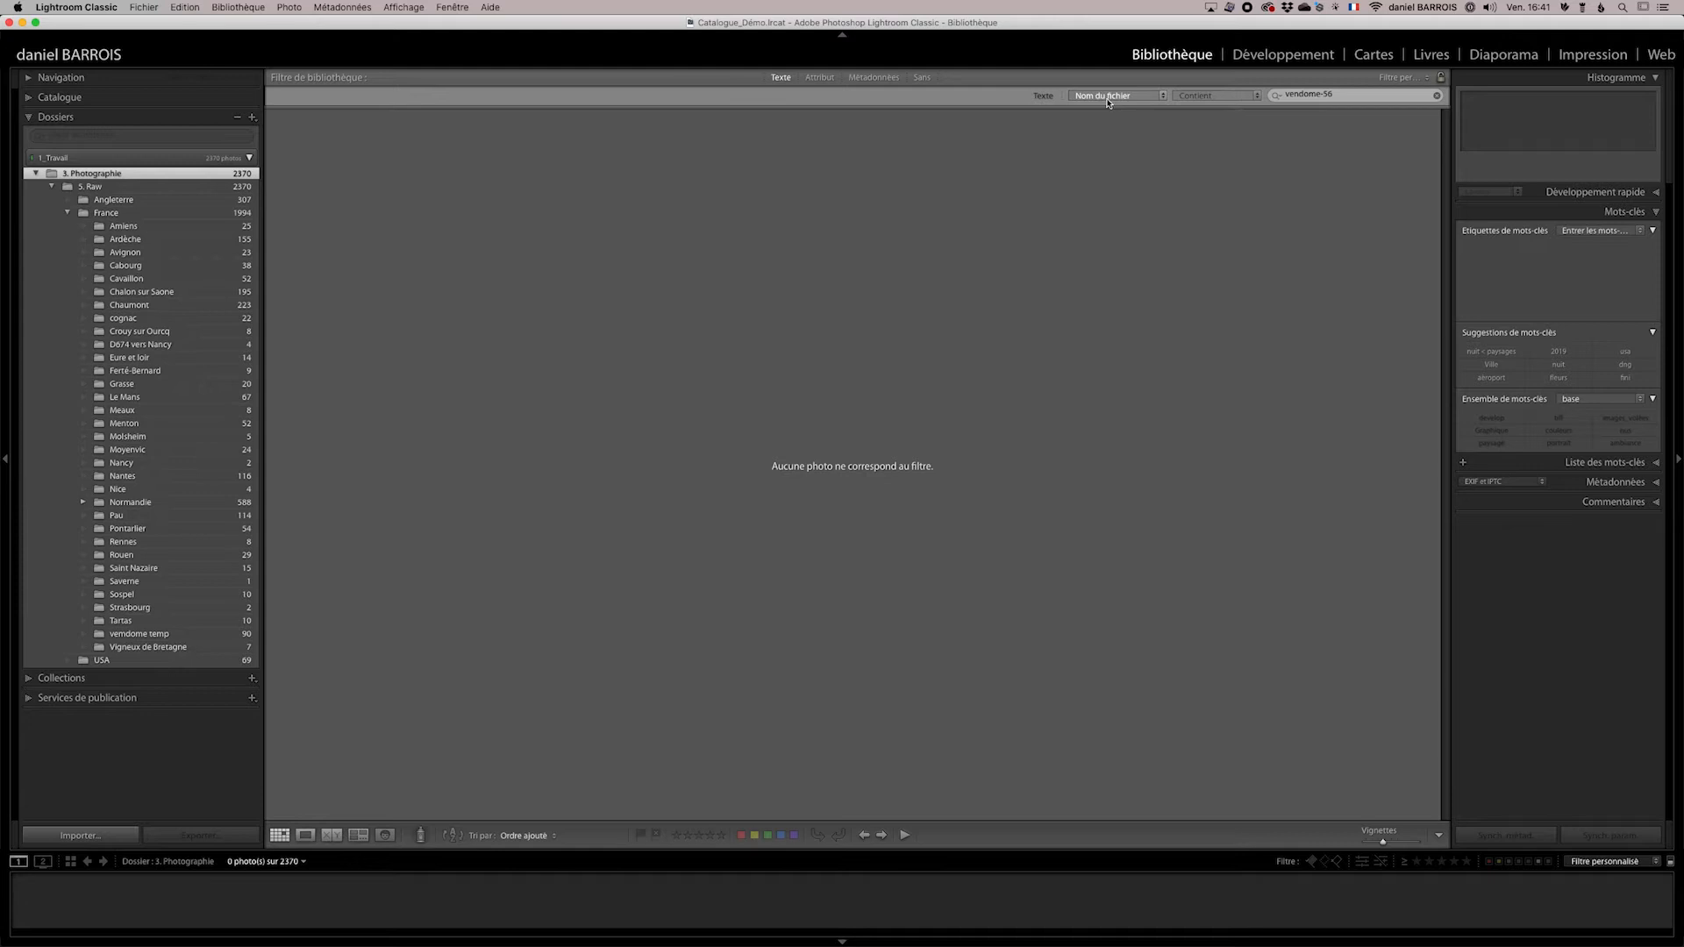
{"action": "left_click", "coordinate": [1331, 96]}
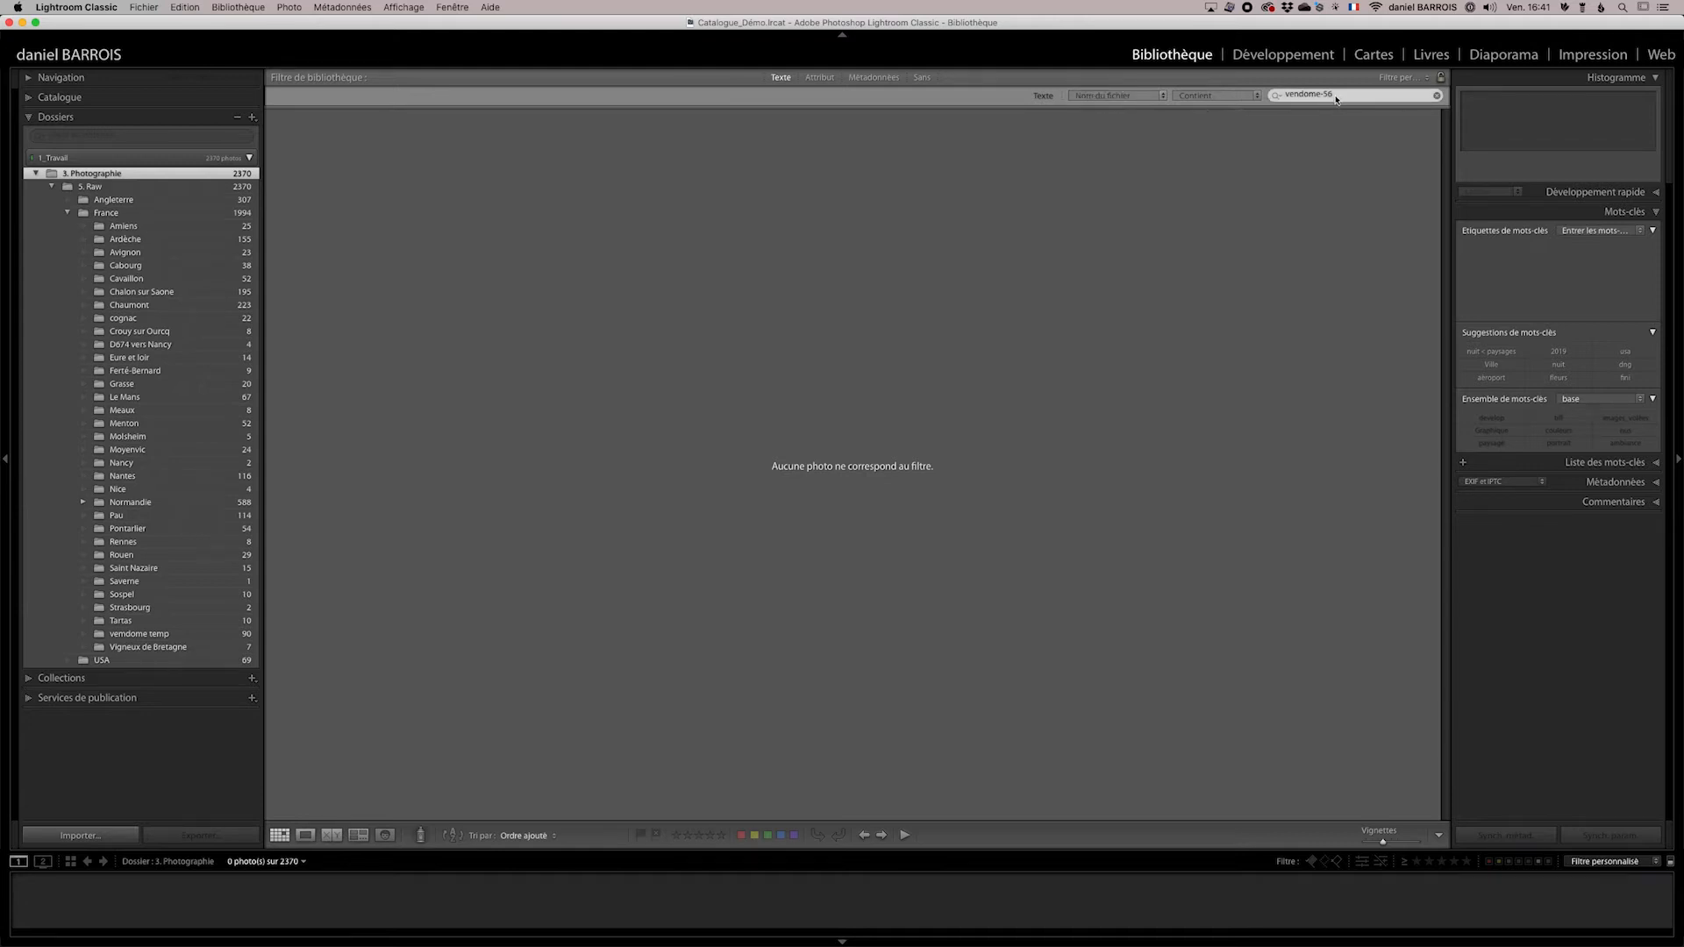
{"action": "type", "text": "5"}
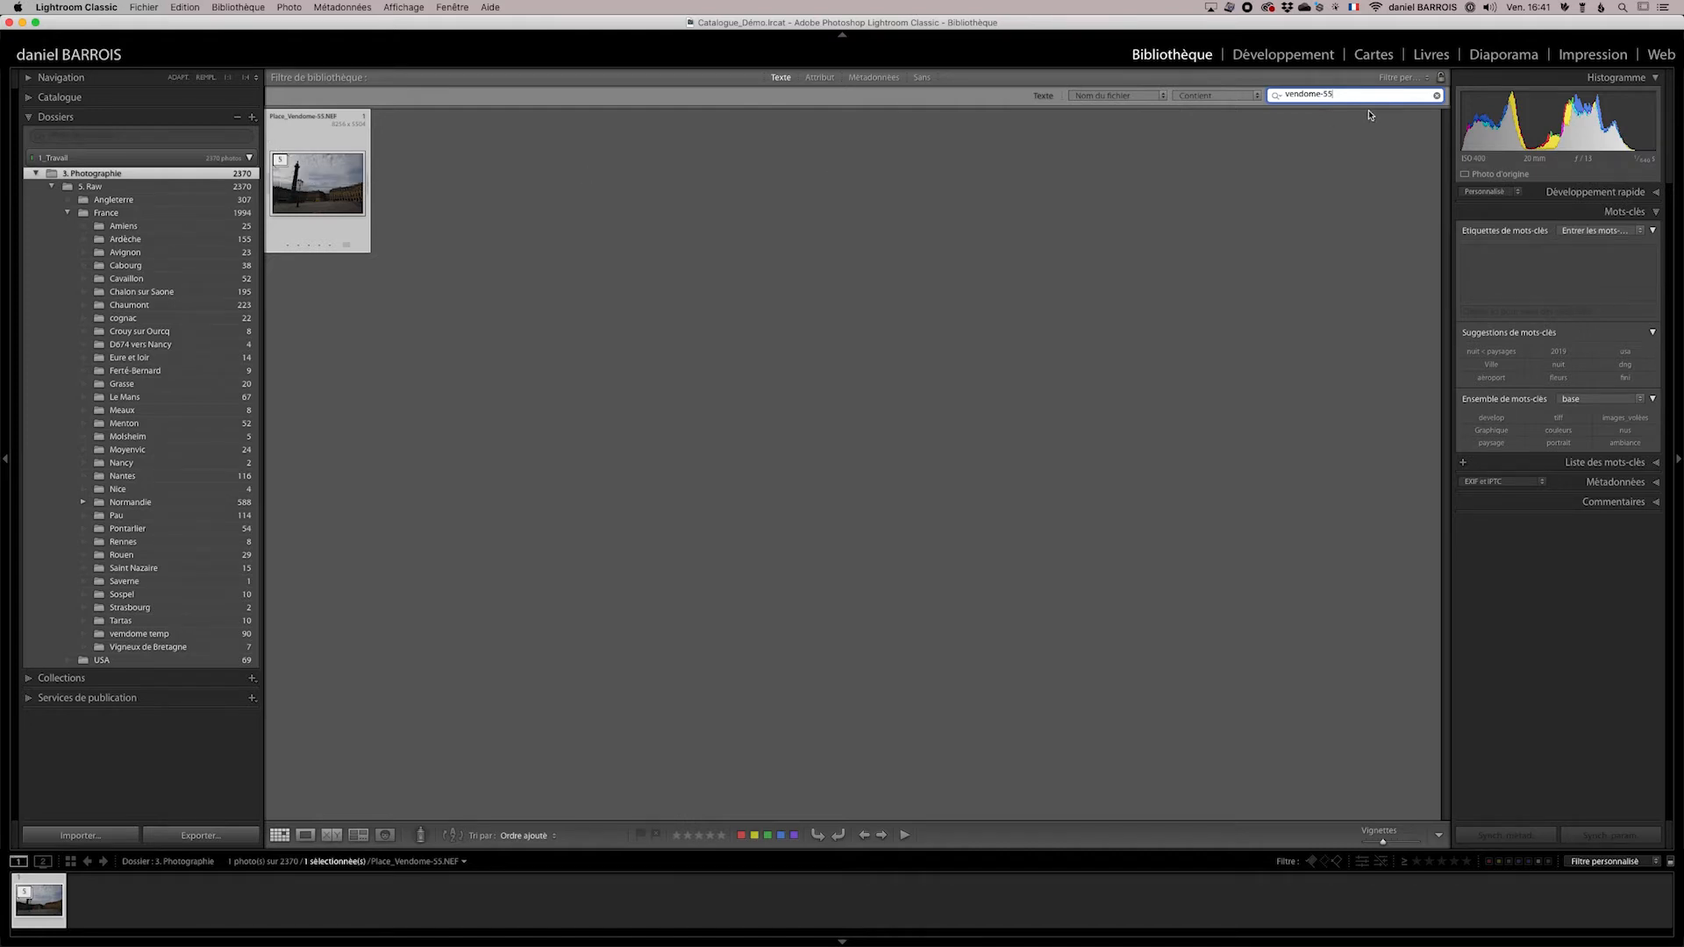
Change the file name search in the 3. Photographie folder to vendome-56
{"action": "left_click", "coordinate": [1329, 95]}
{"action": "key", "text": "BackSpace"}
{"action": "type", "text": "6"}
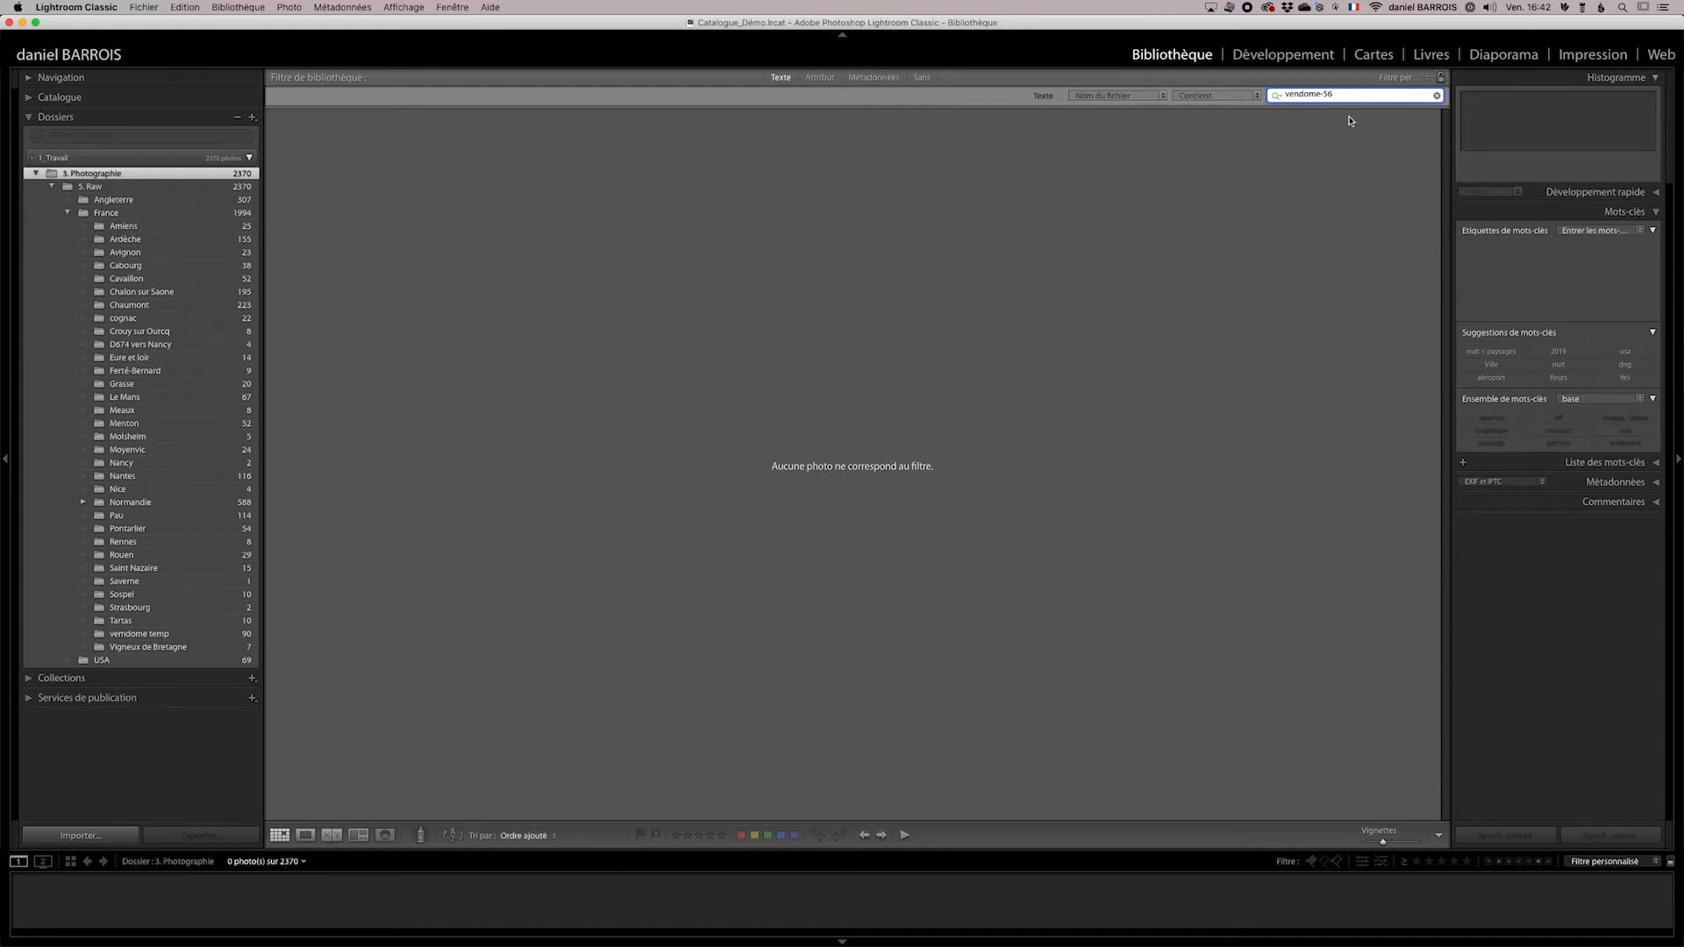
{"action": "left_click", "coordinate": [94, 175]}
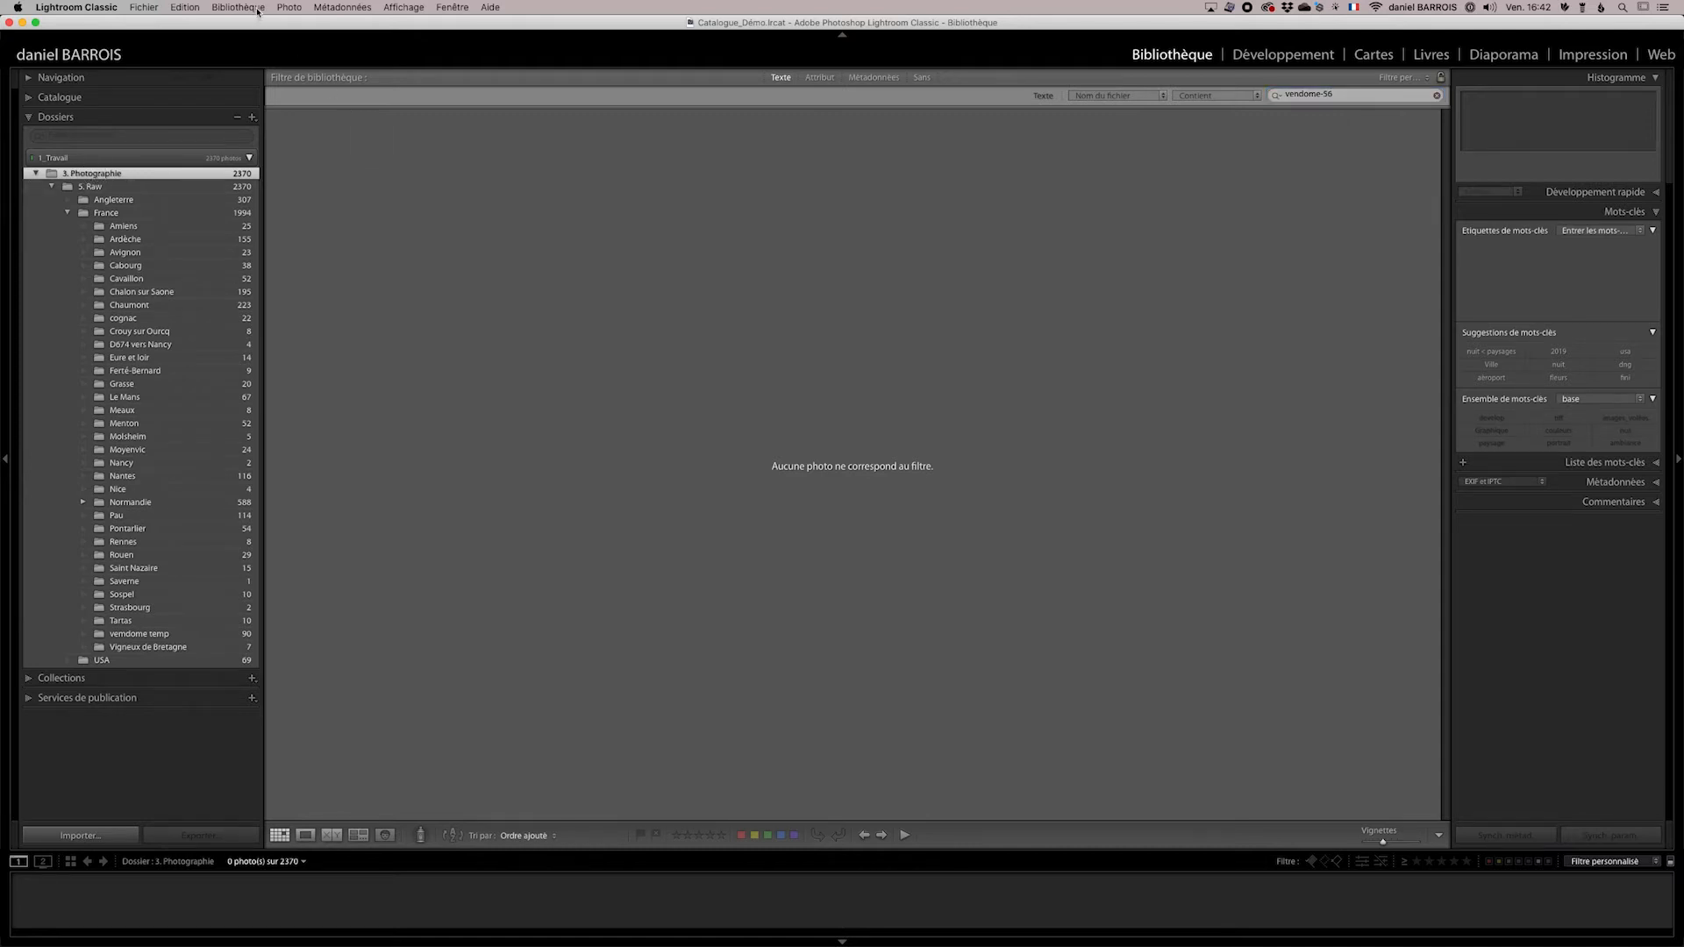
Try to expand all photo stacks while the vendome-56 filter is active
{"action": "left_click", "coordinate": [288, 8]}
{"action": "mouse_move", "coordinate": [305, 173]}
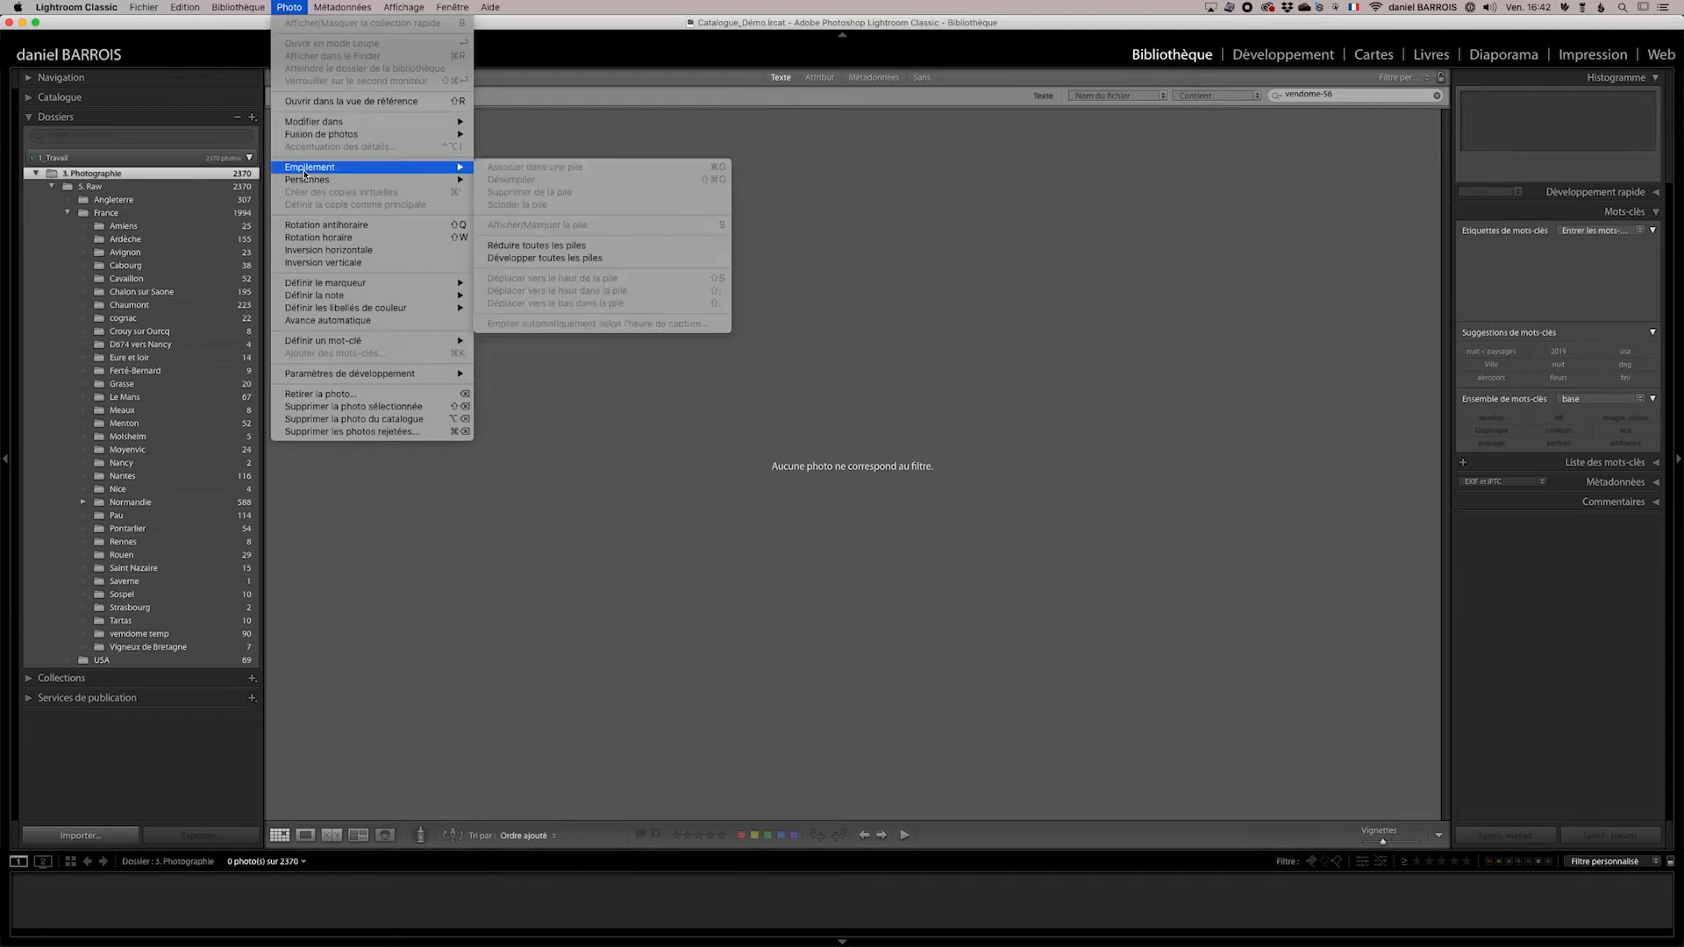
{"action": "left_click", "coordinate": [568, 259]}
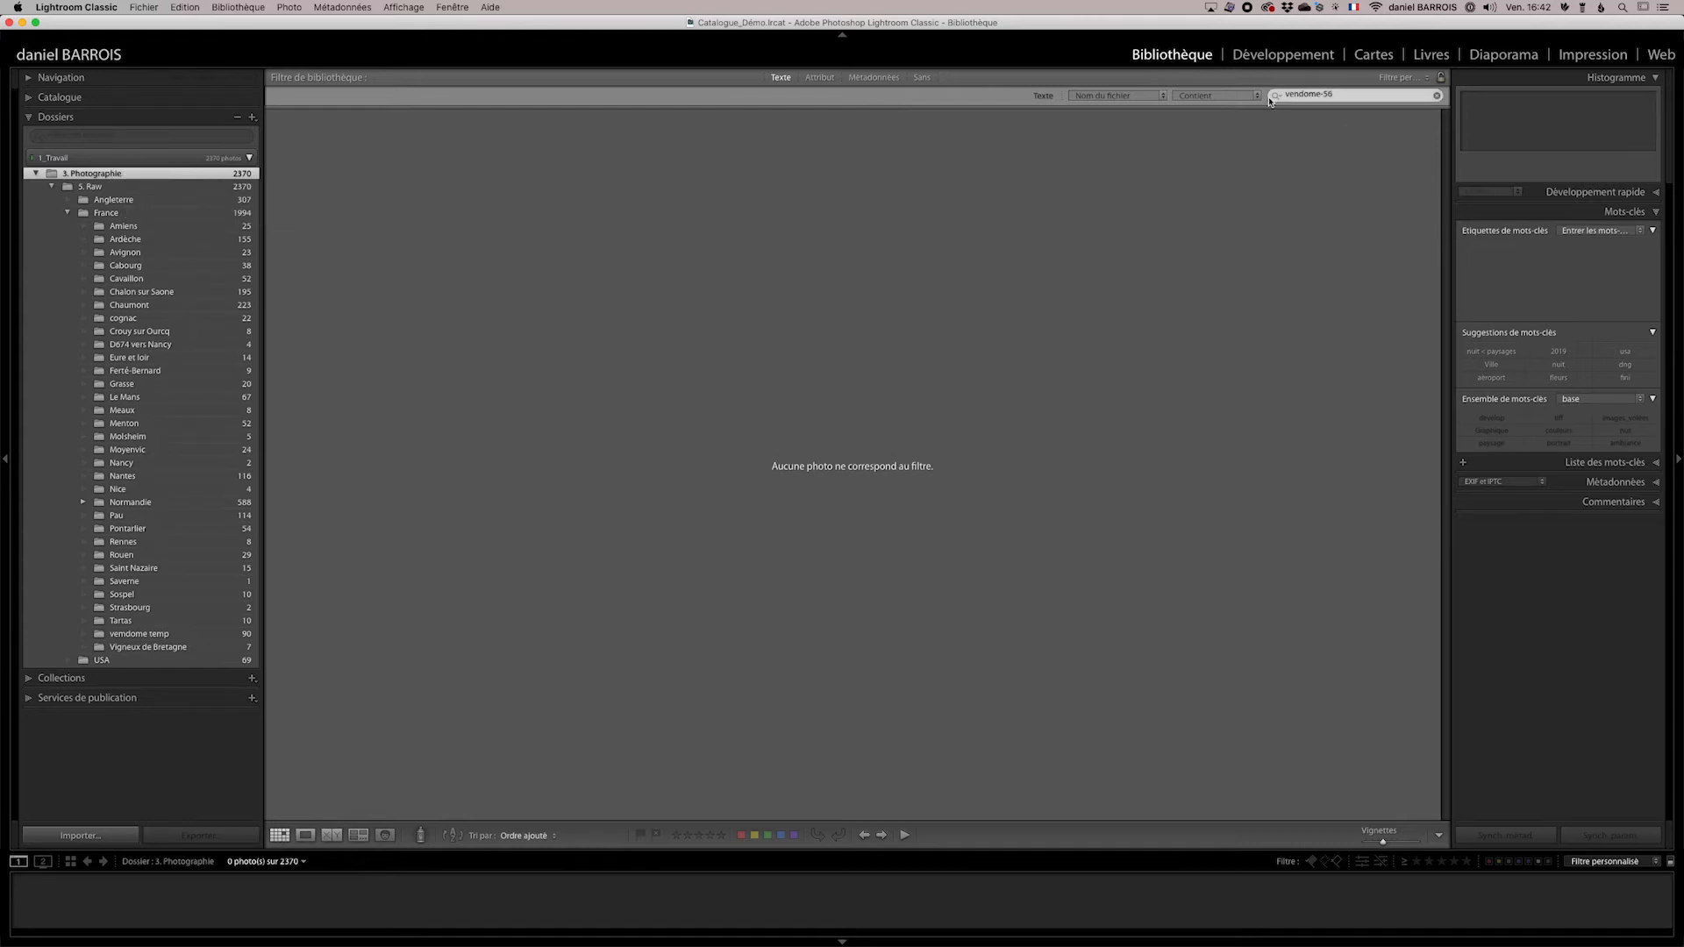
Turn off the library filter, select all photos in the folder and expand all stacks
{"action": "left_click", "coordinate": [922, 77]}
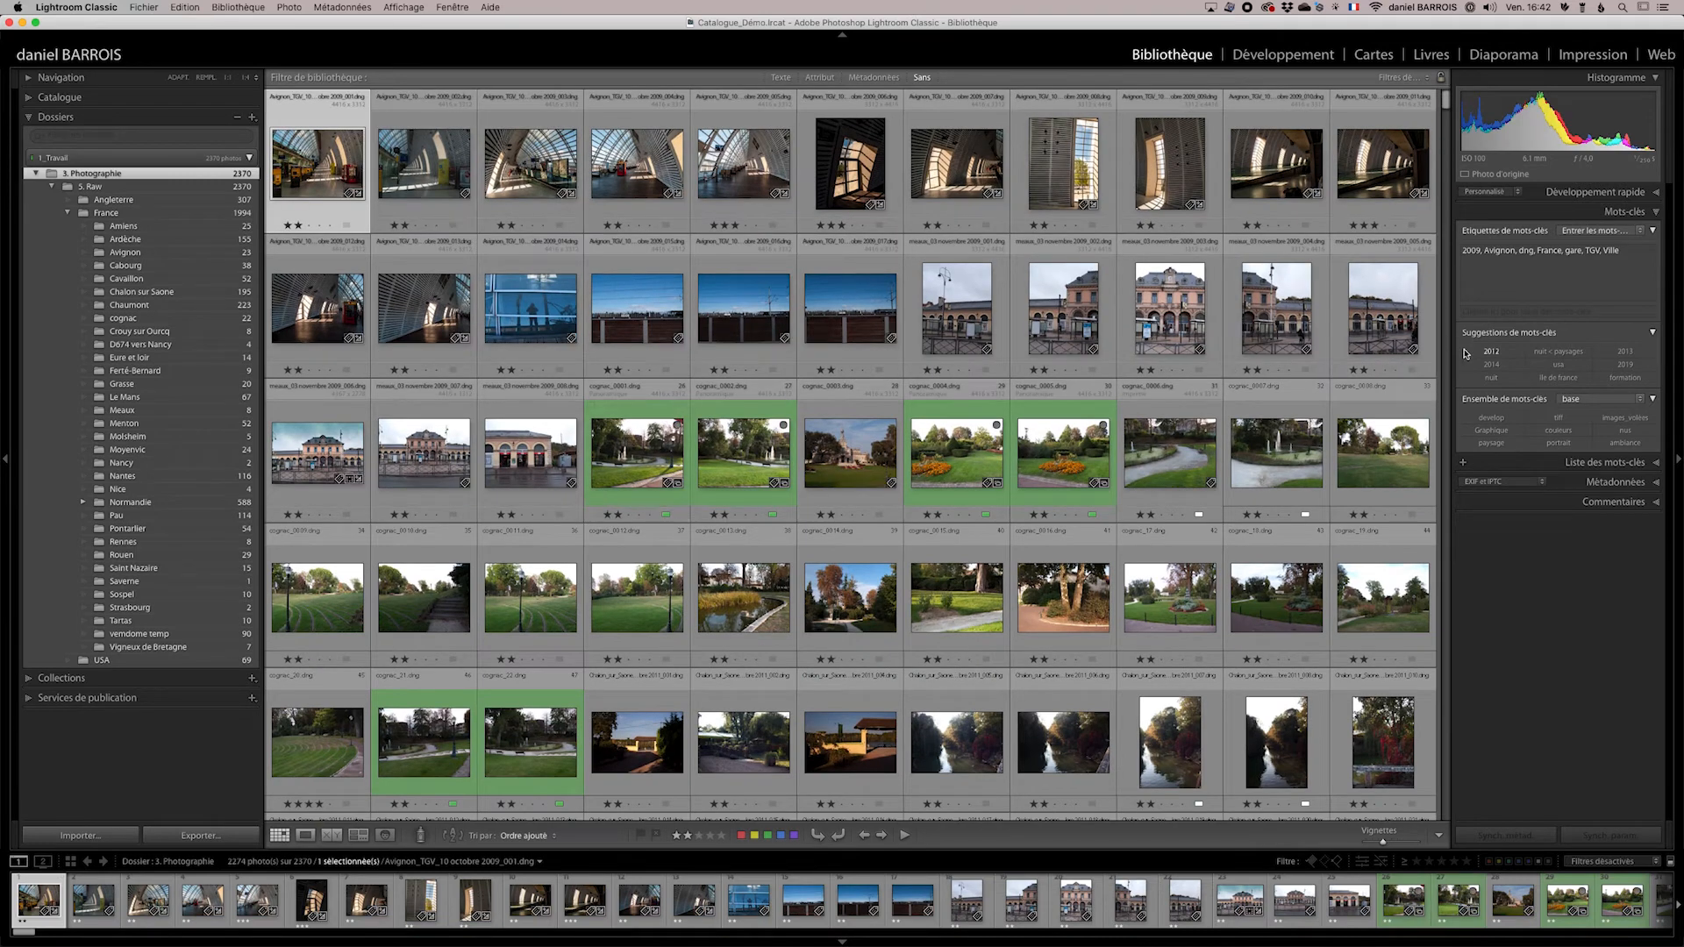
{"action": "left_click_drag", "start_coordinate": [1447, 104], "coordinate": [1444, 820]}
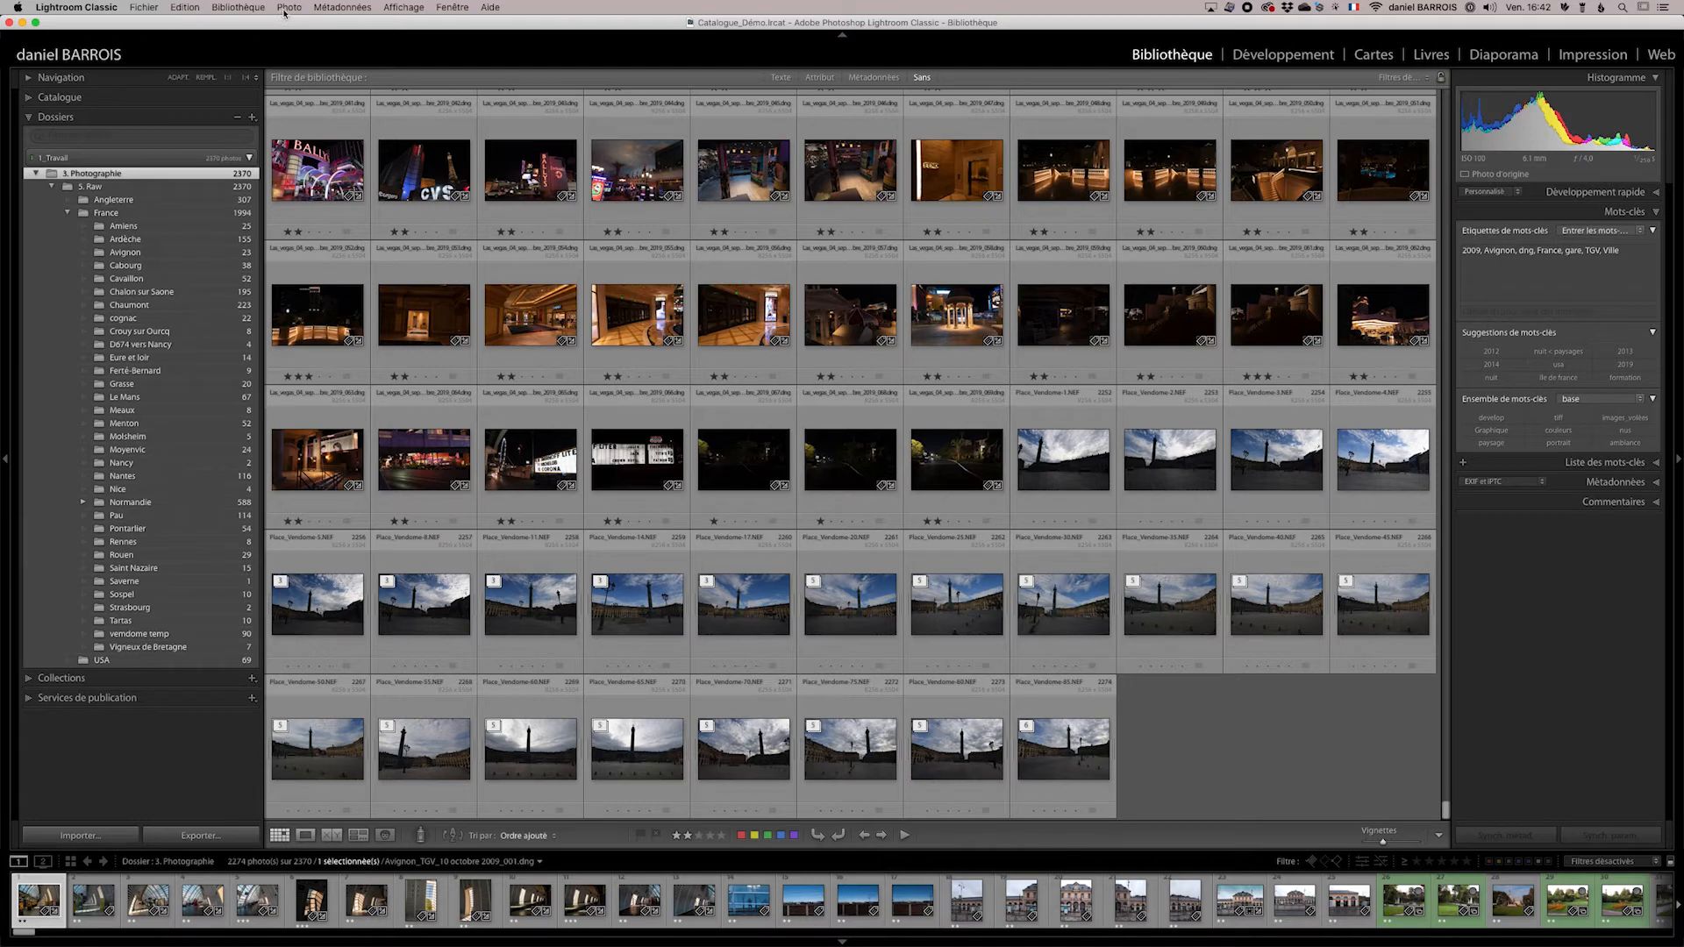
{"action": "key", "text": "super+a"}
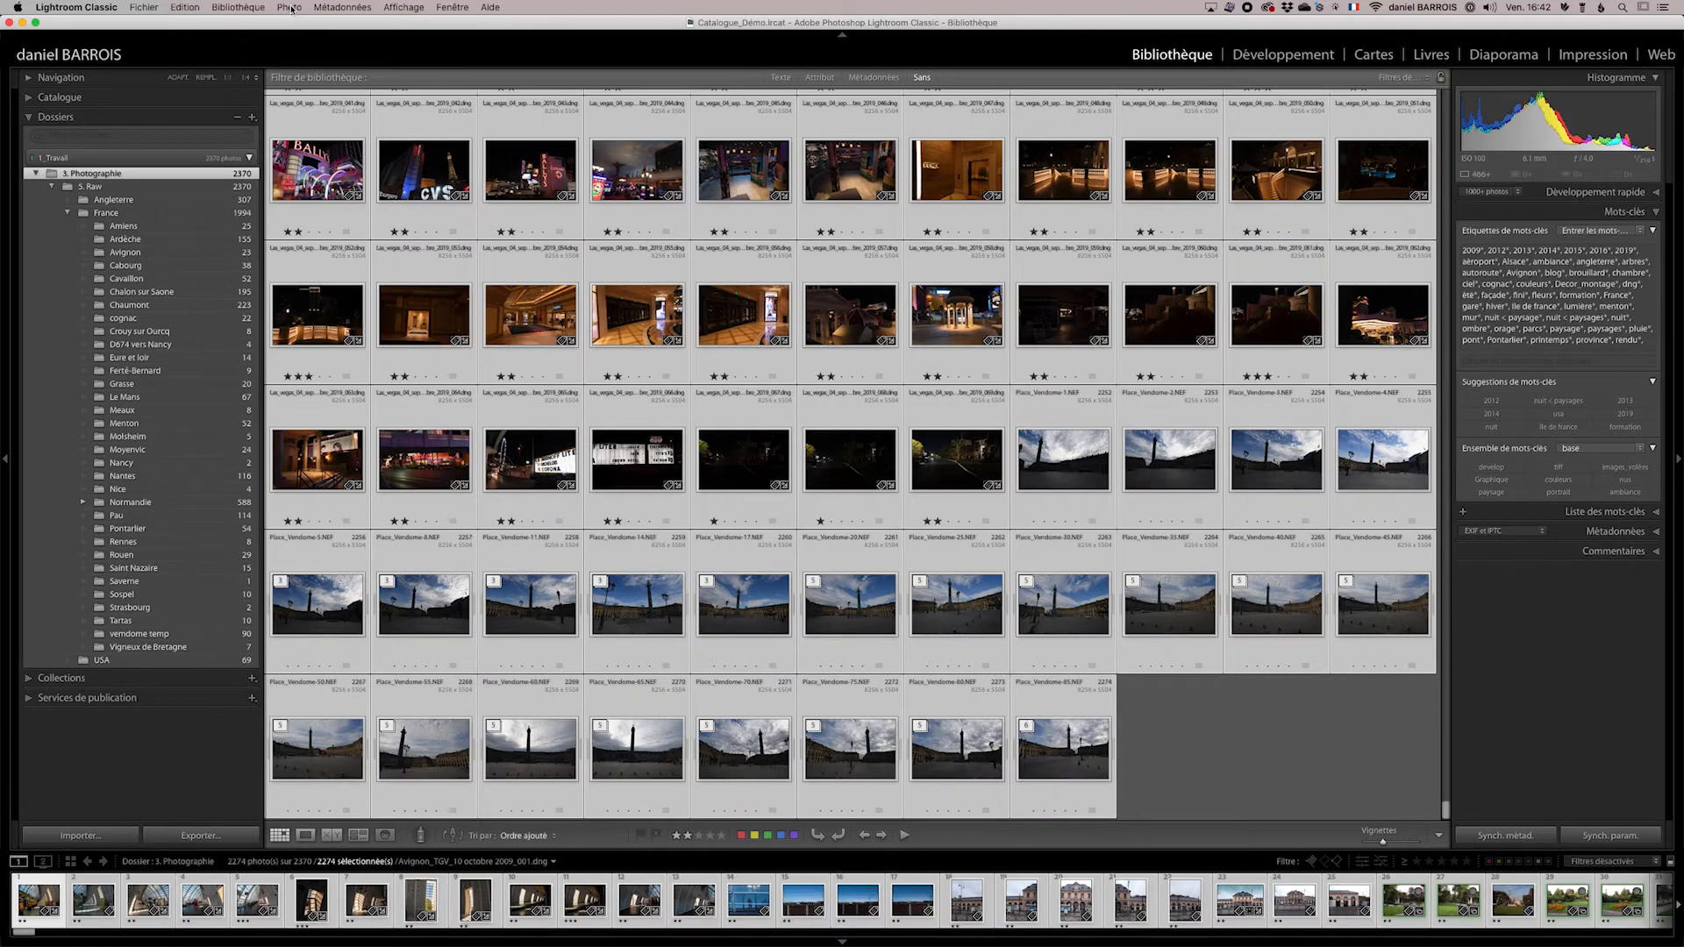
{"action": "left_click", "coordinate": [290, 9]}
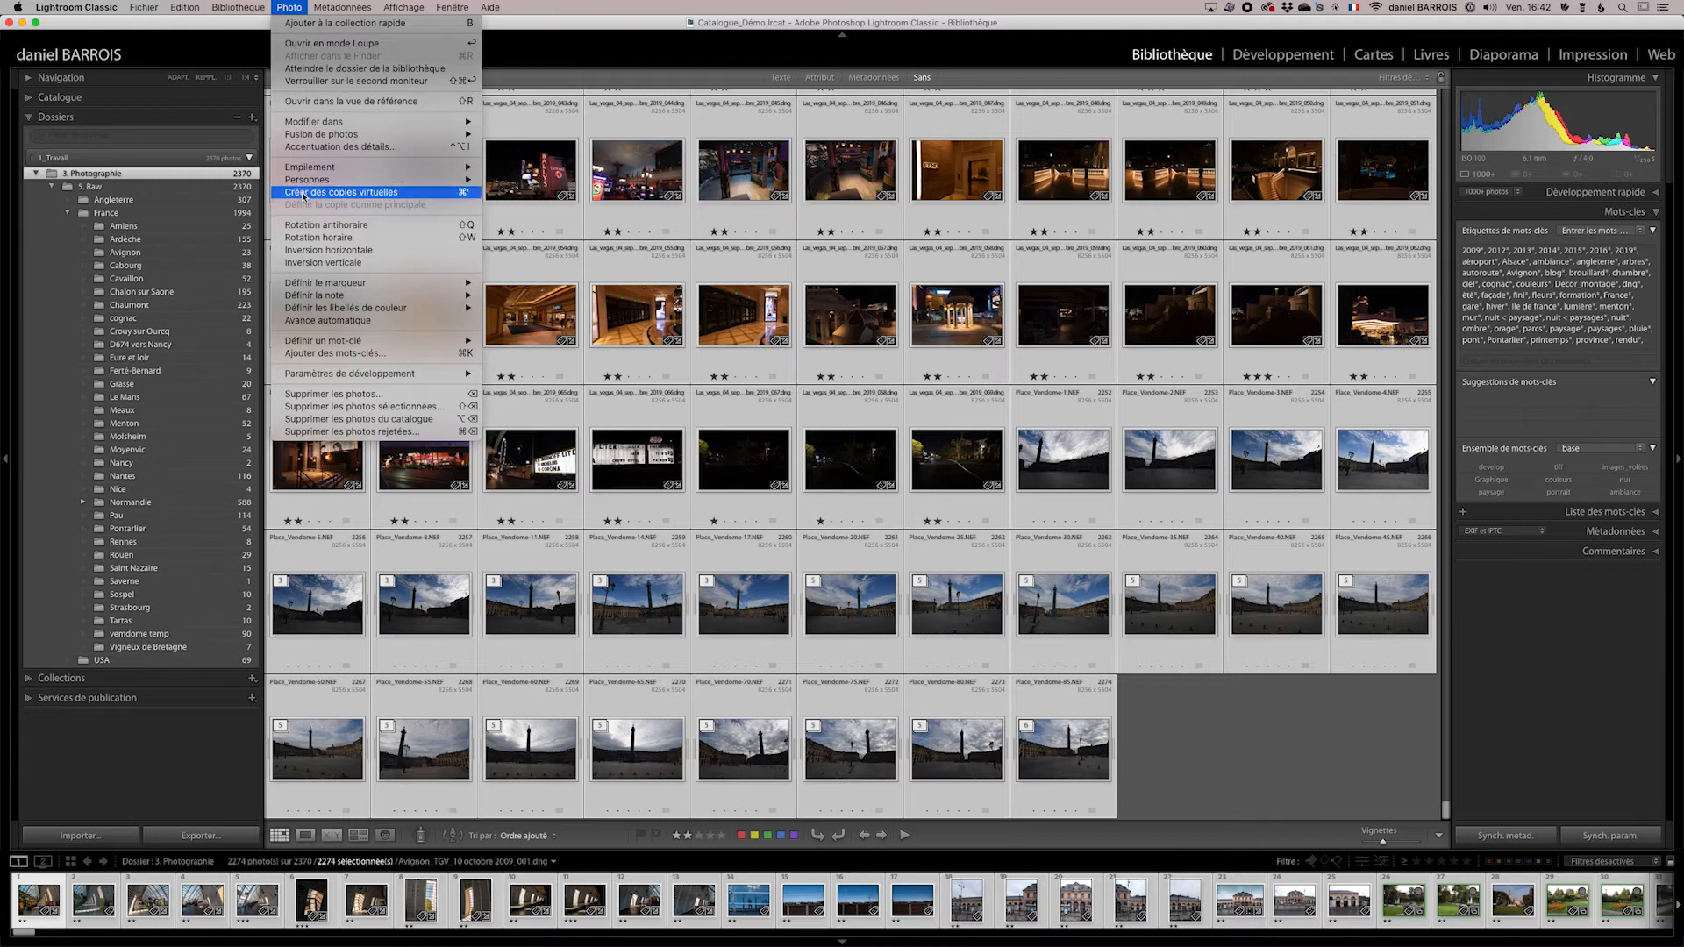
{"action": "mouse_move", "coordinate": [316, 168]}
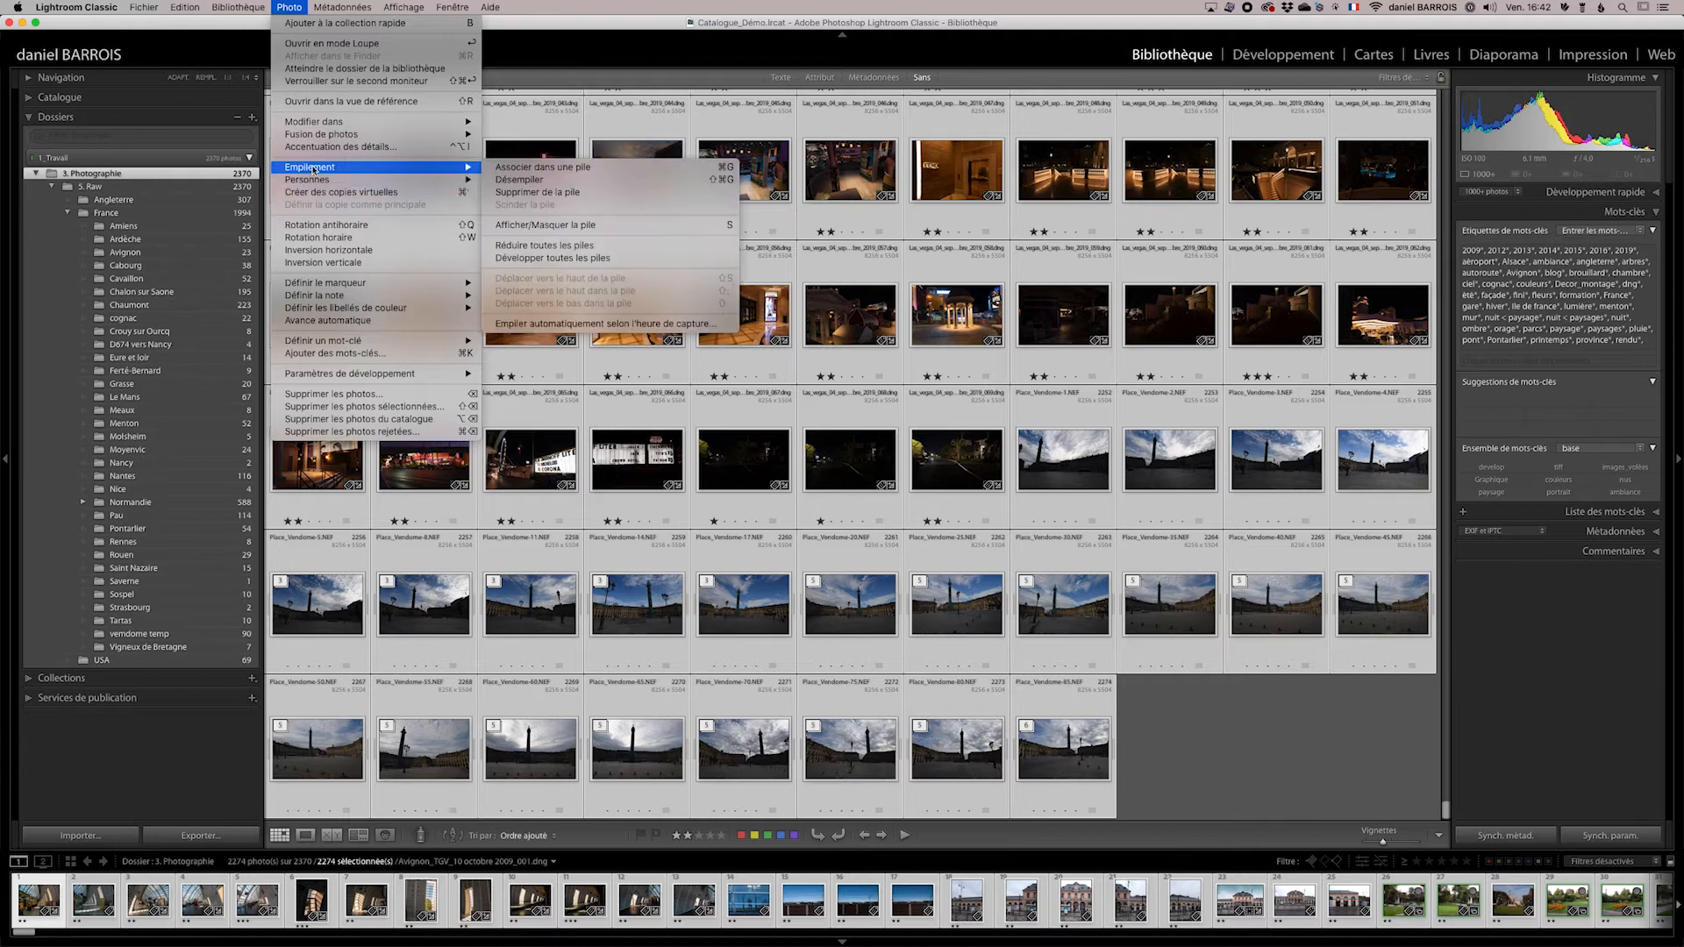
{"action": "left_click", "coordinate": [555, 259]}
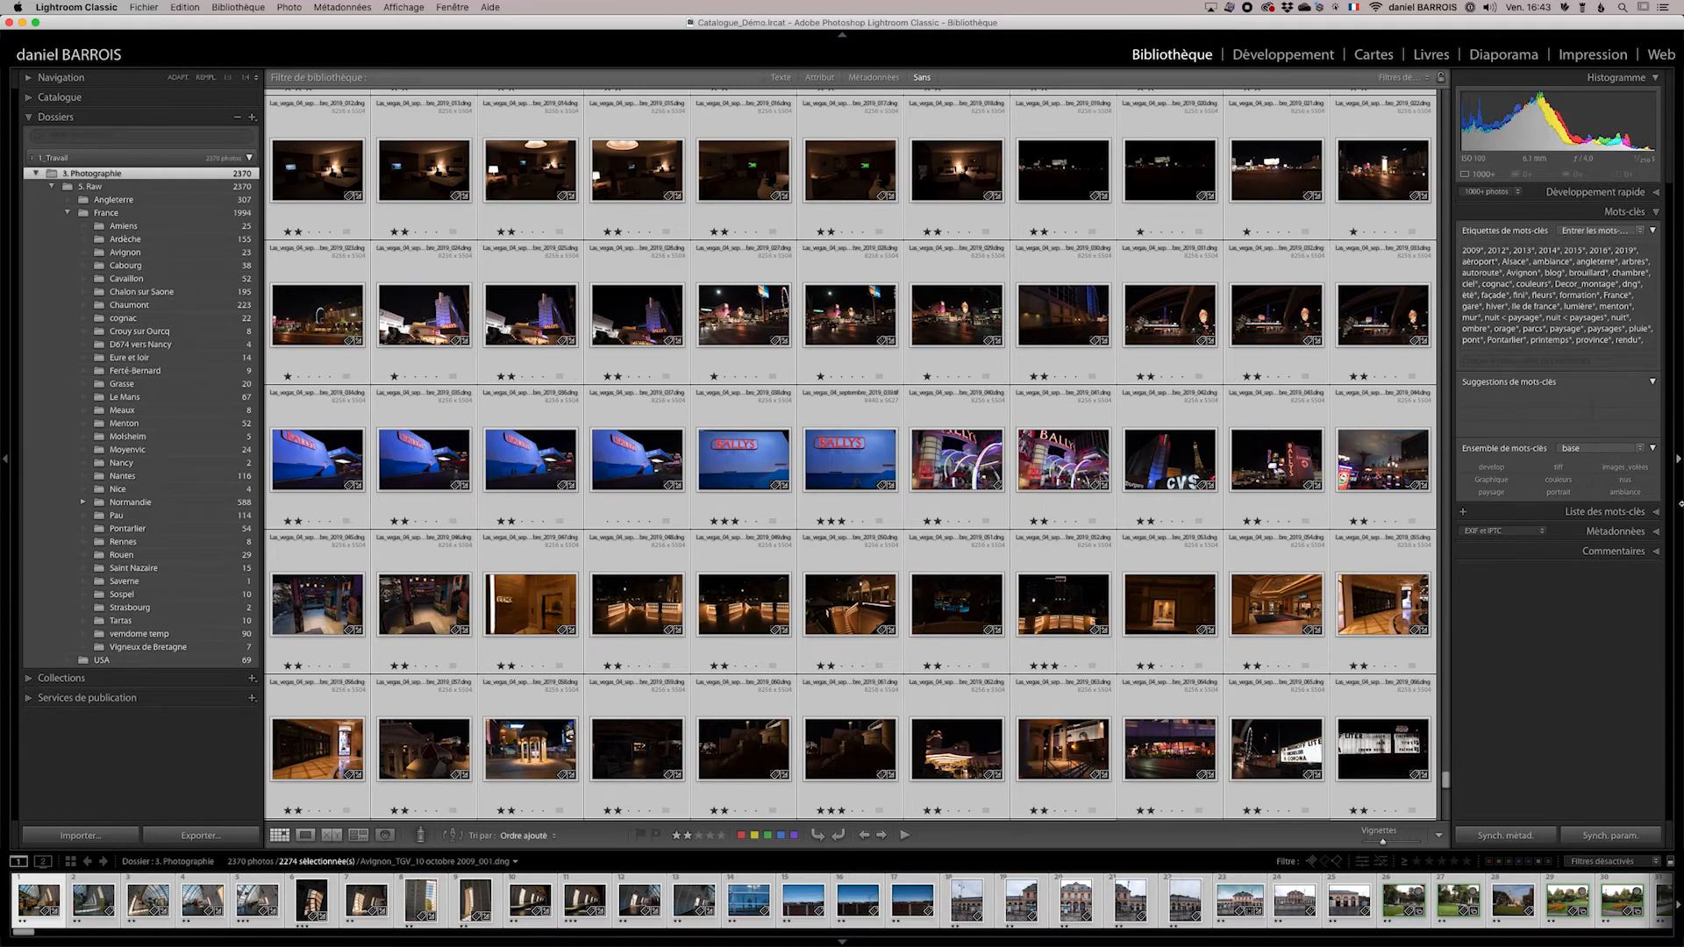
Check the expanded stacks at the end of the grid by reapplying the vendome-56 text filter, and turn the filter off again
{"action": "scroll", "coordinate": [1445, 820], "scroll_direction": "down", "scroll_amount": 1}
{"action": "left_click_drag", "start_coordinate": [1446, 822], "coordinate": [1445, 826]}
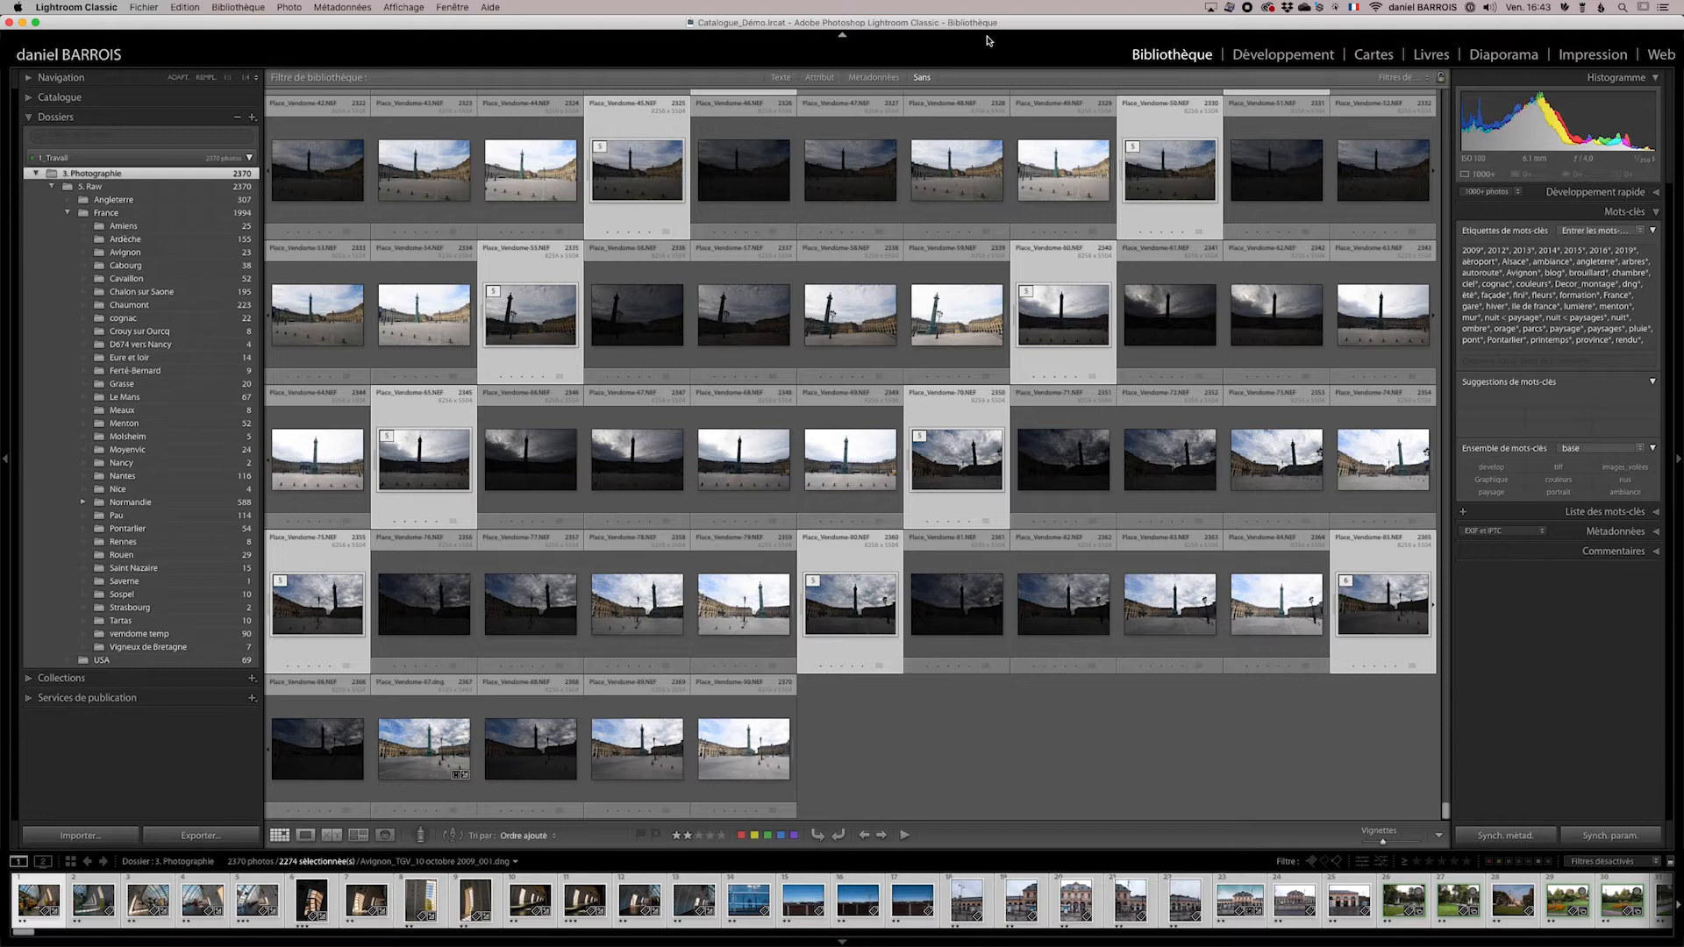
{"action": "left_click", "coordinate": [785, 79]}
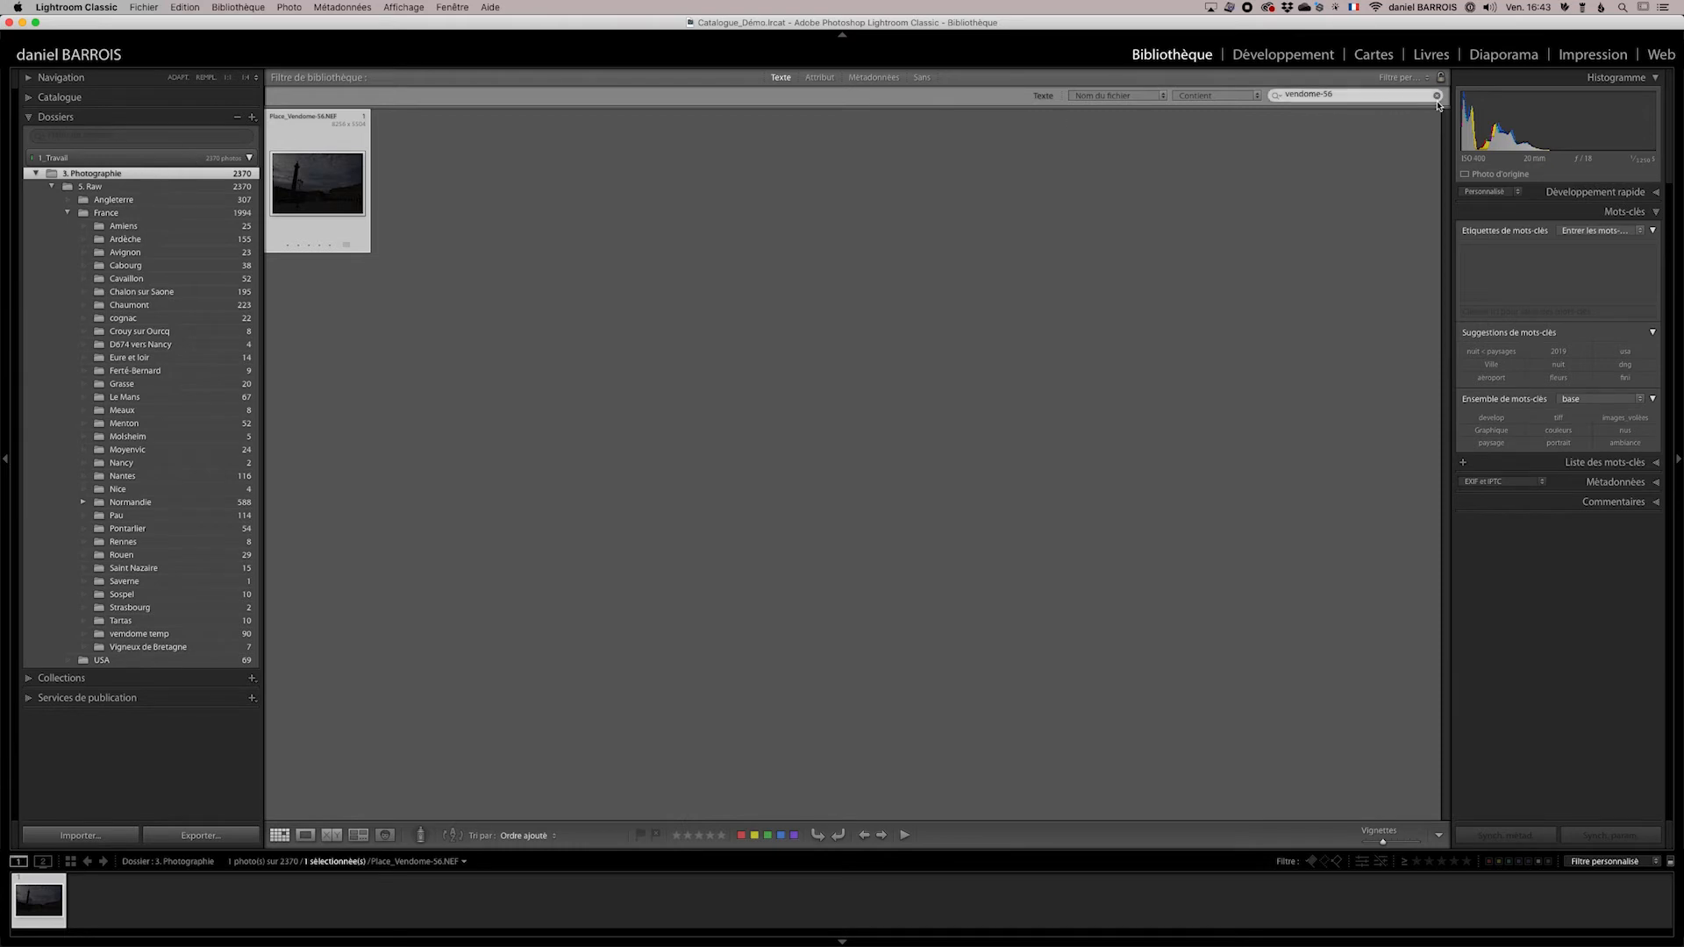
{"action": "left_click", "coordinate": [921, 77]}
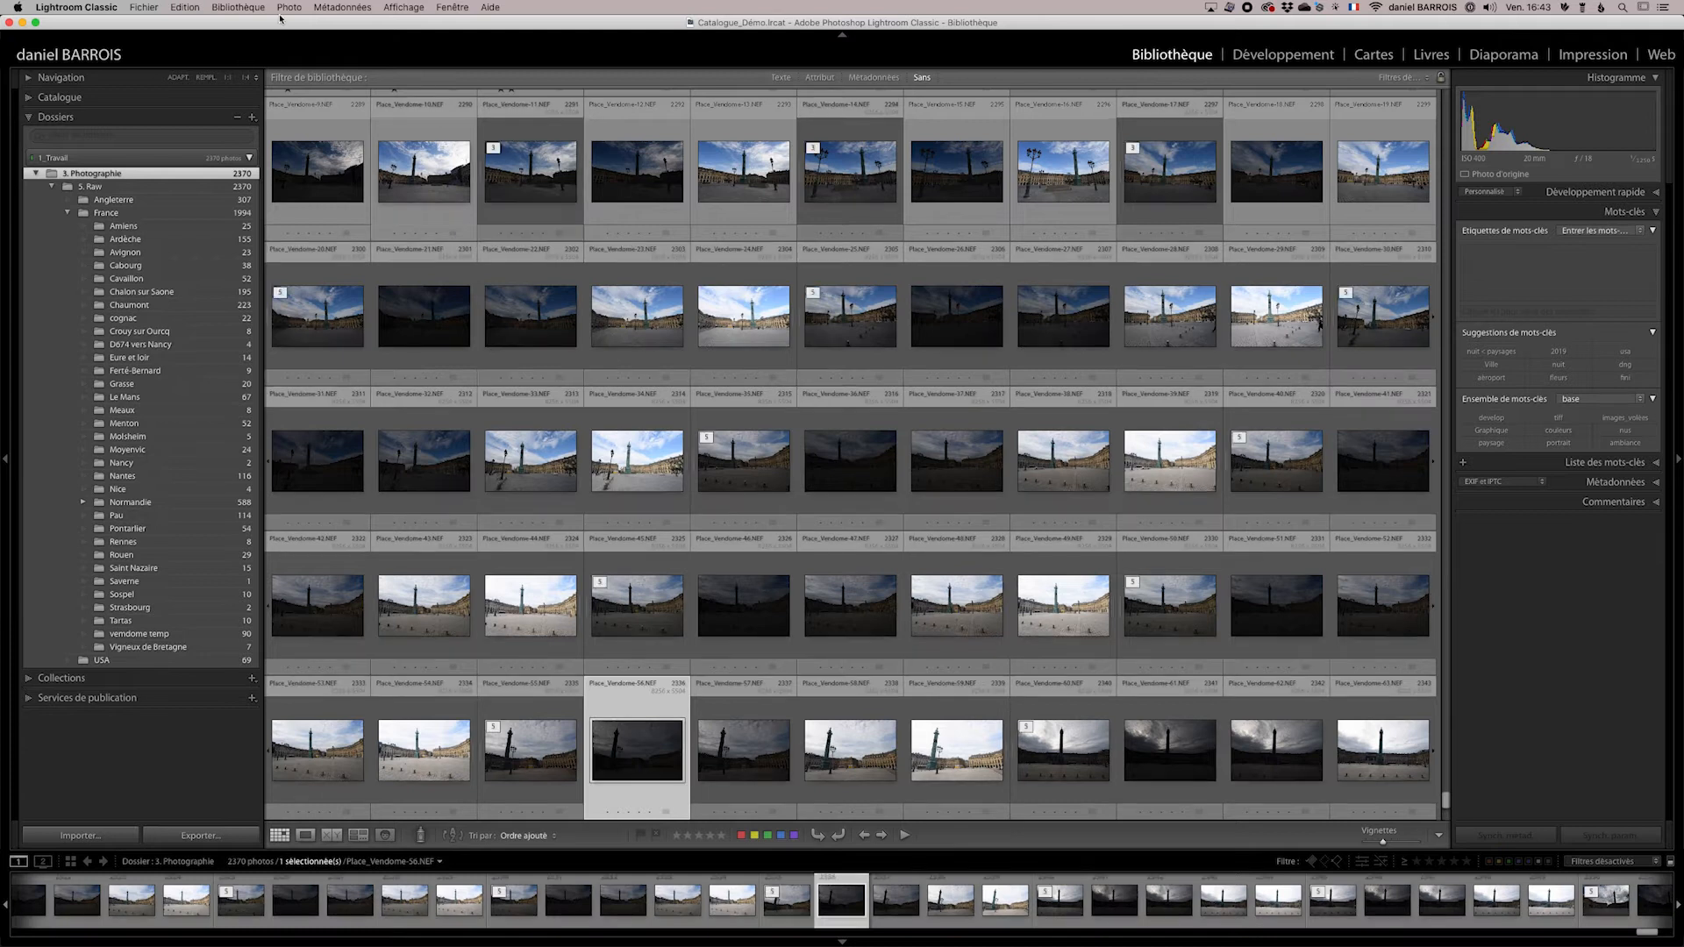
Collapse all photo stacks in the 3. Photographie folder
{"action": "left_click", "coordinate": [287, 8]}
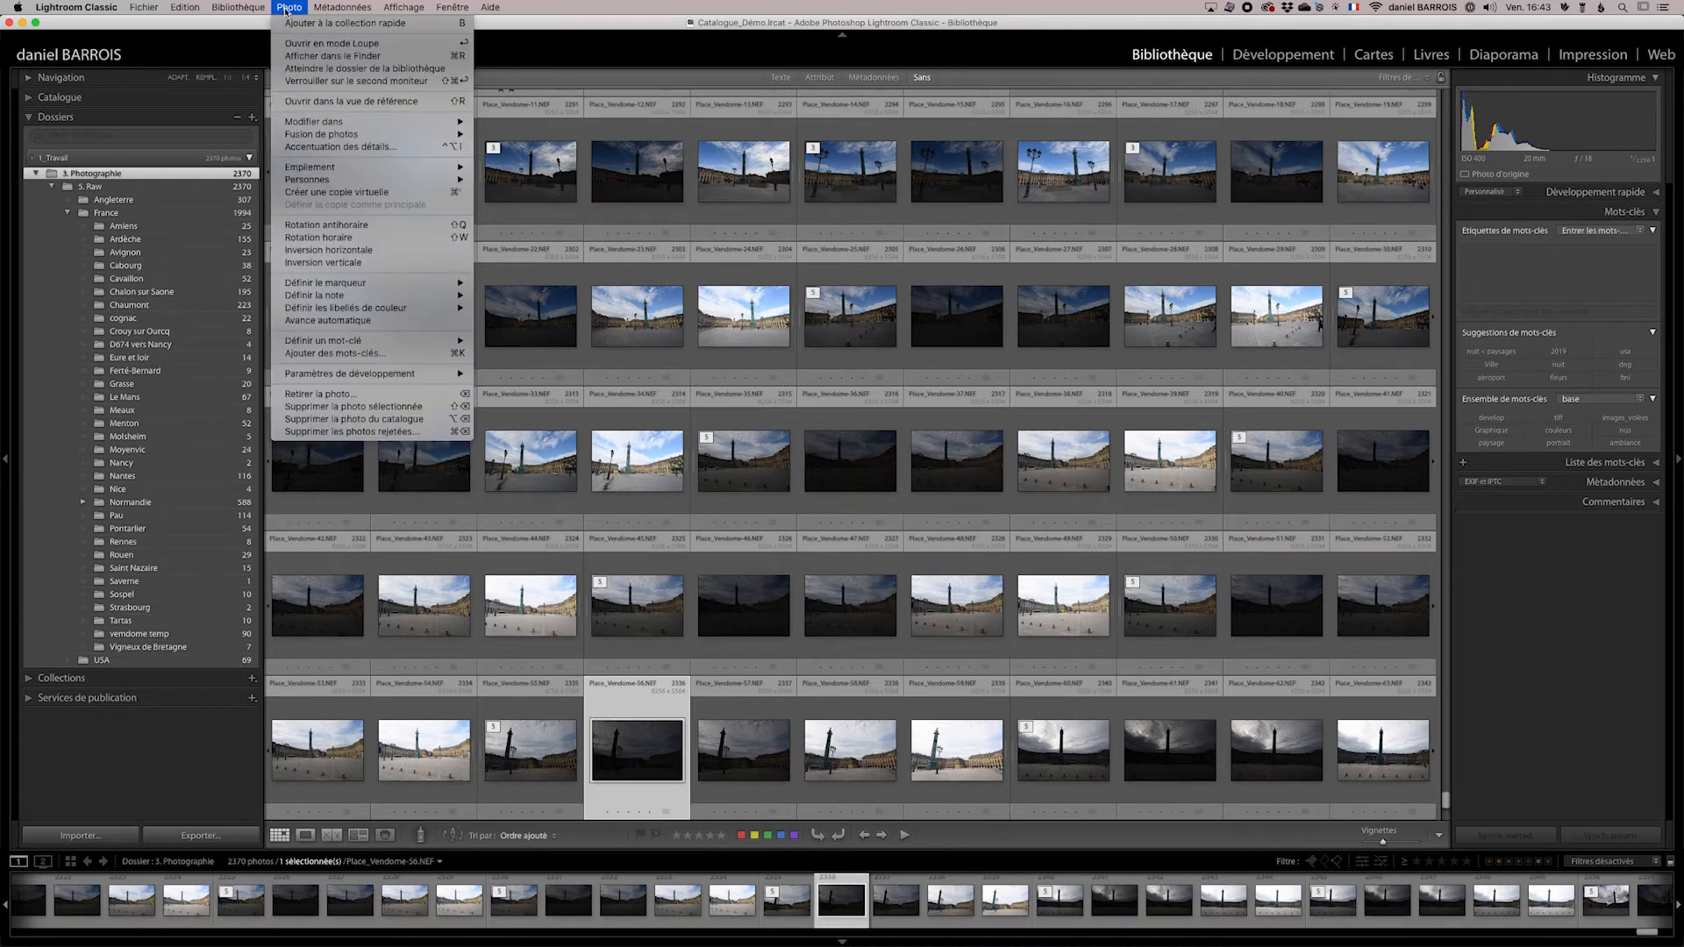
{"action": "mouse_move", "coordinate": [324, 168]}
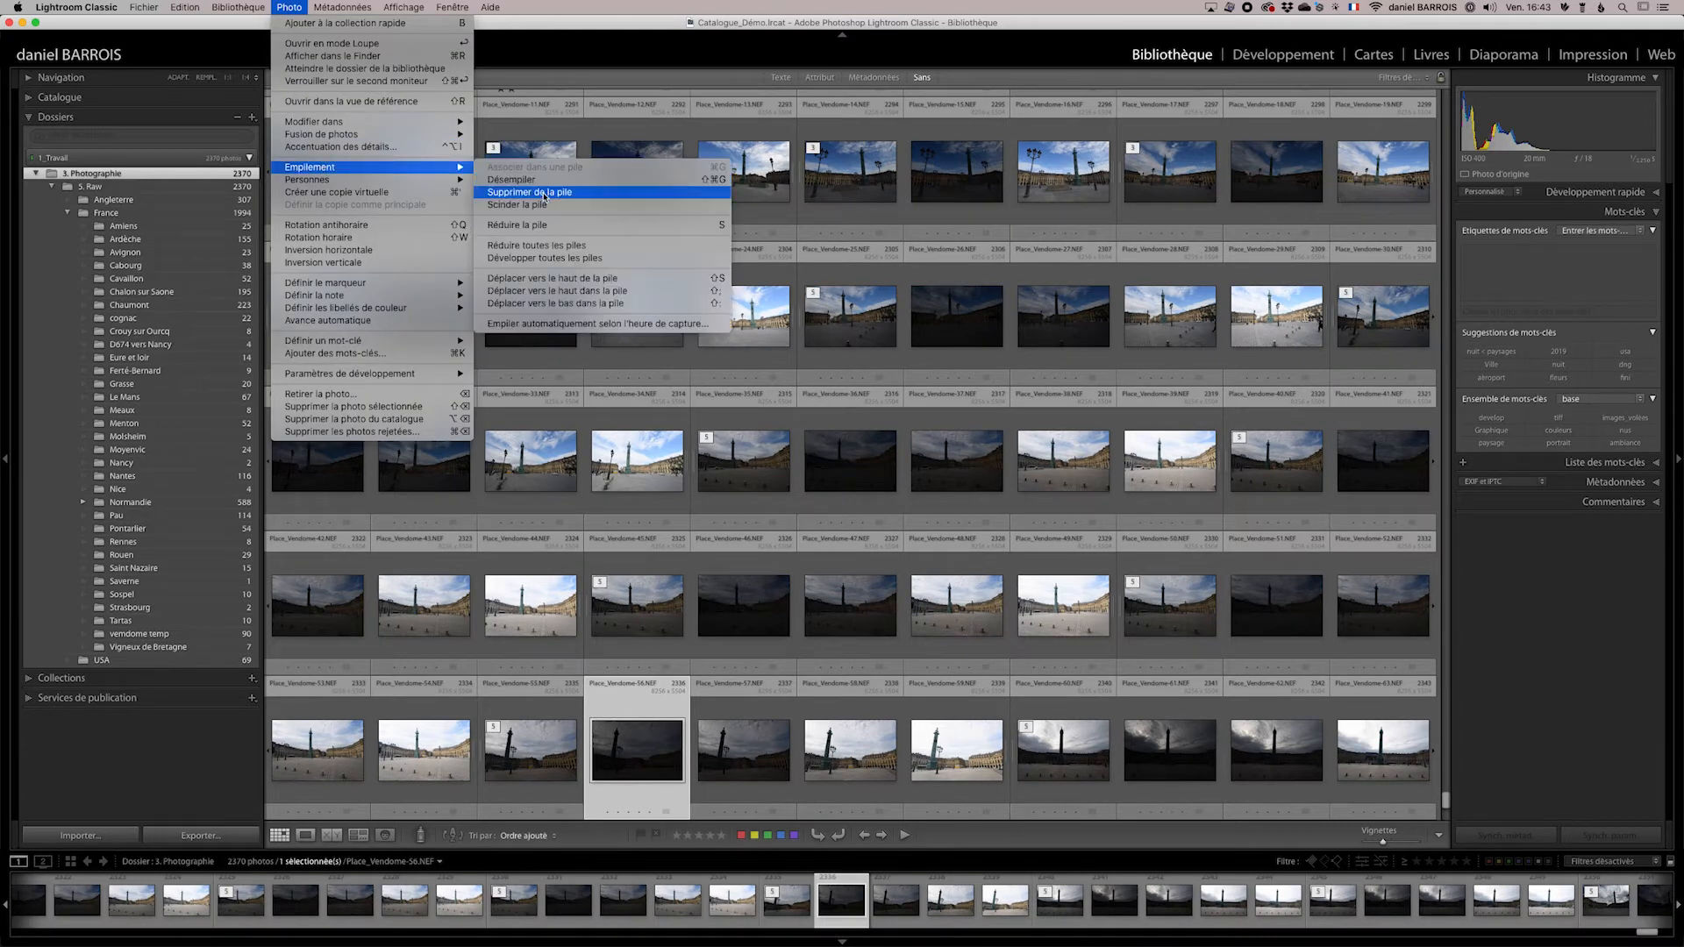
{"action": "left_click", "coordinate": [545, 249]}
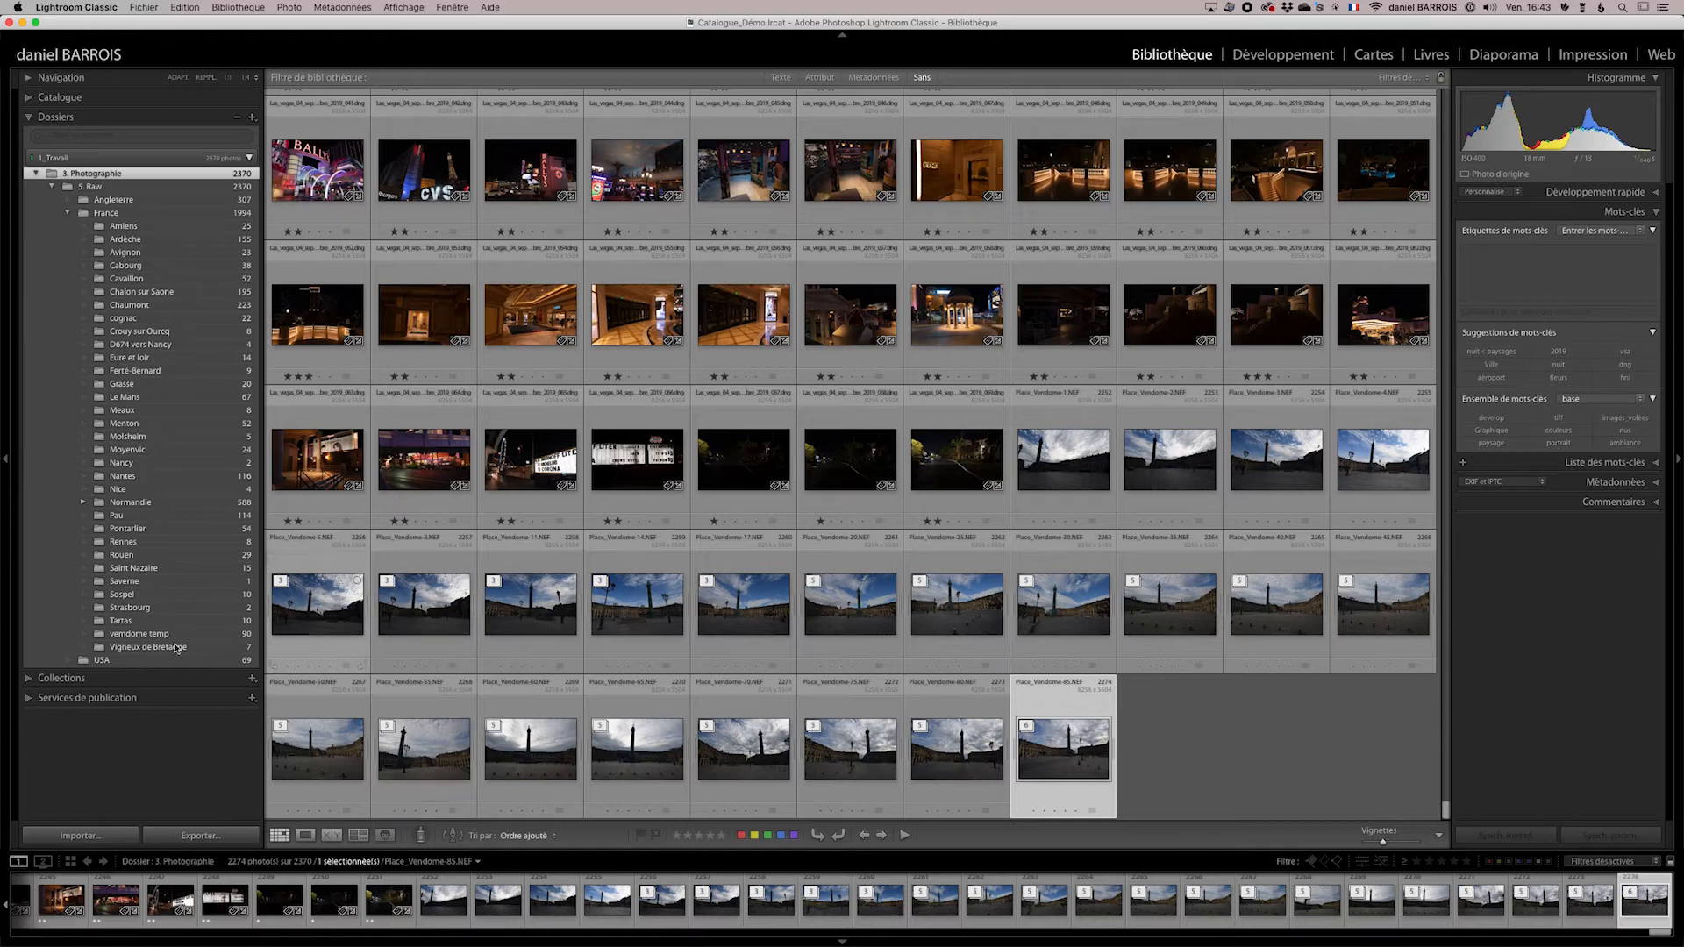
Create a smart collection named 0_Etoiles with the rule that the rating is greater than or equal to zero stars
{"action": "left_click", "coordinate": [252, 679]}
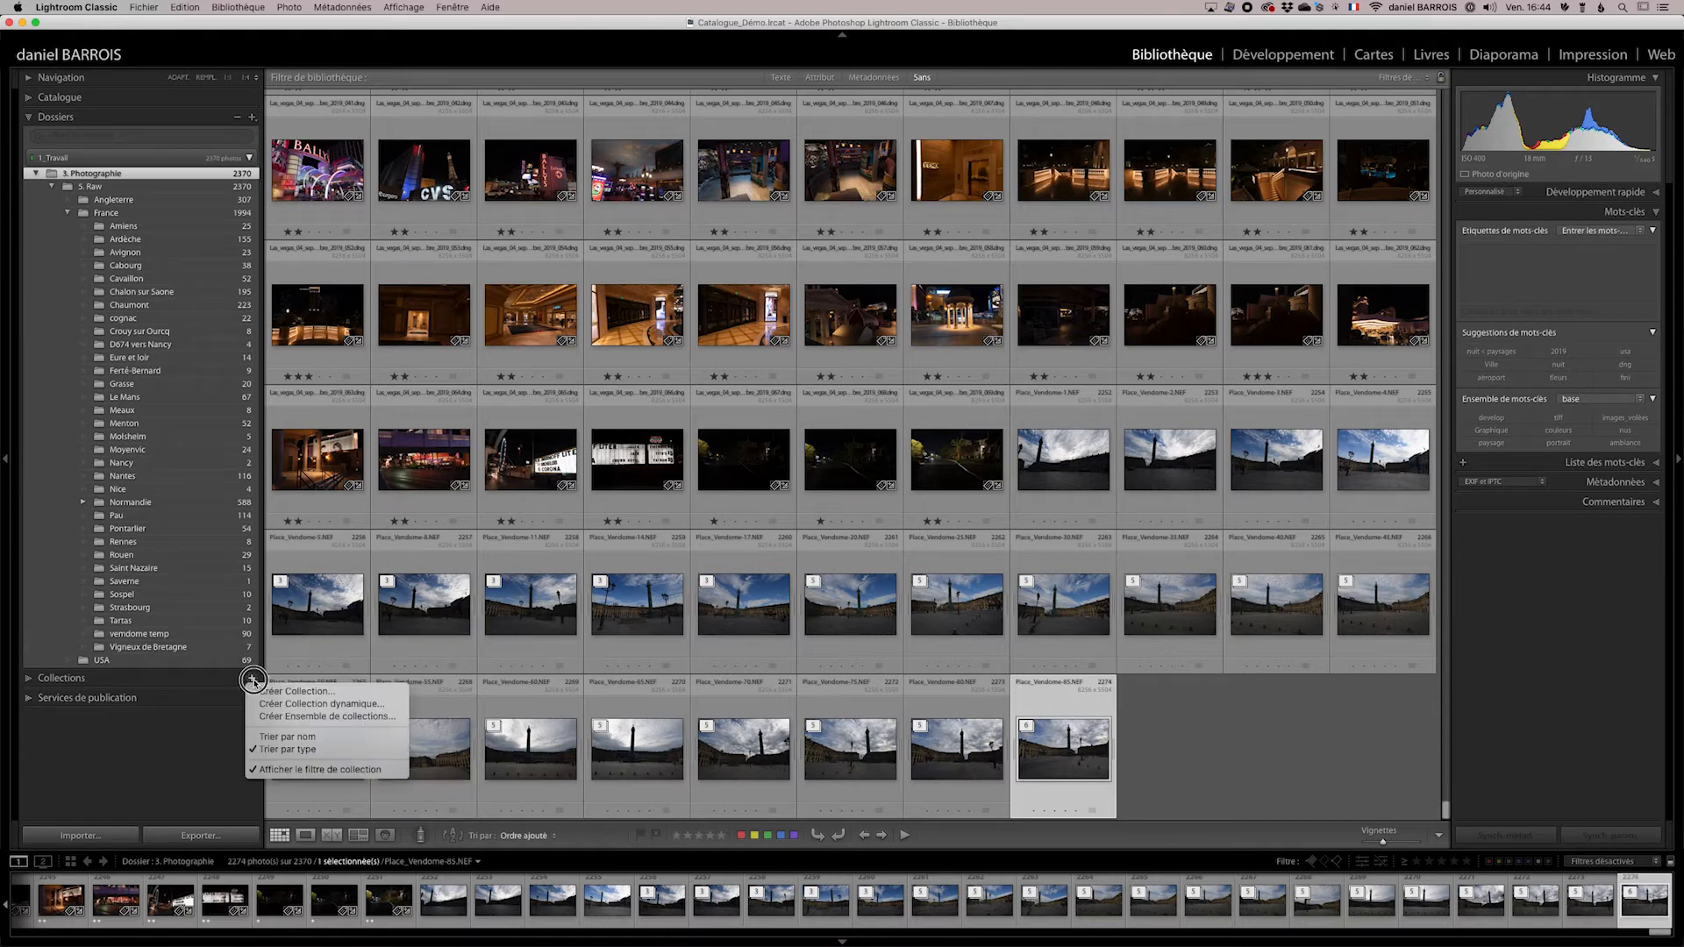
{"action": "left_click", "coordinate": [314, 707]}
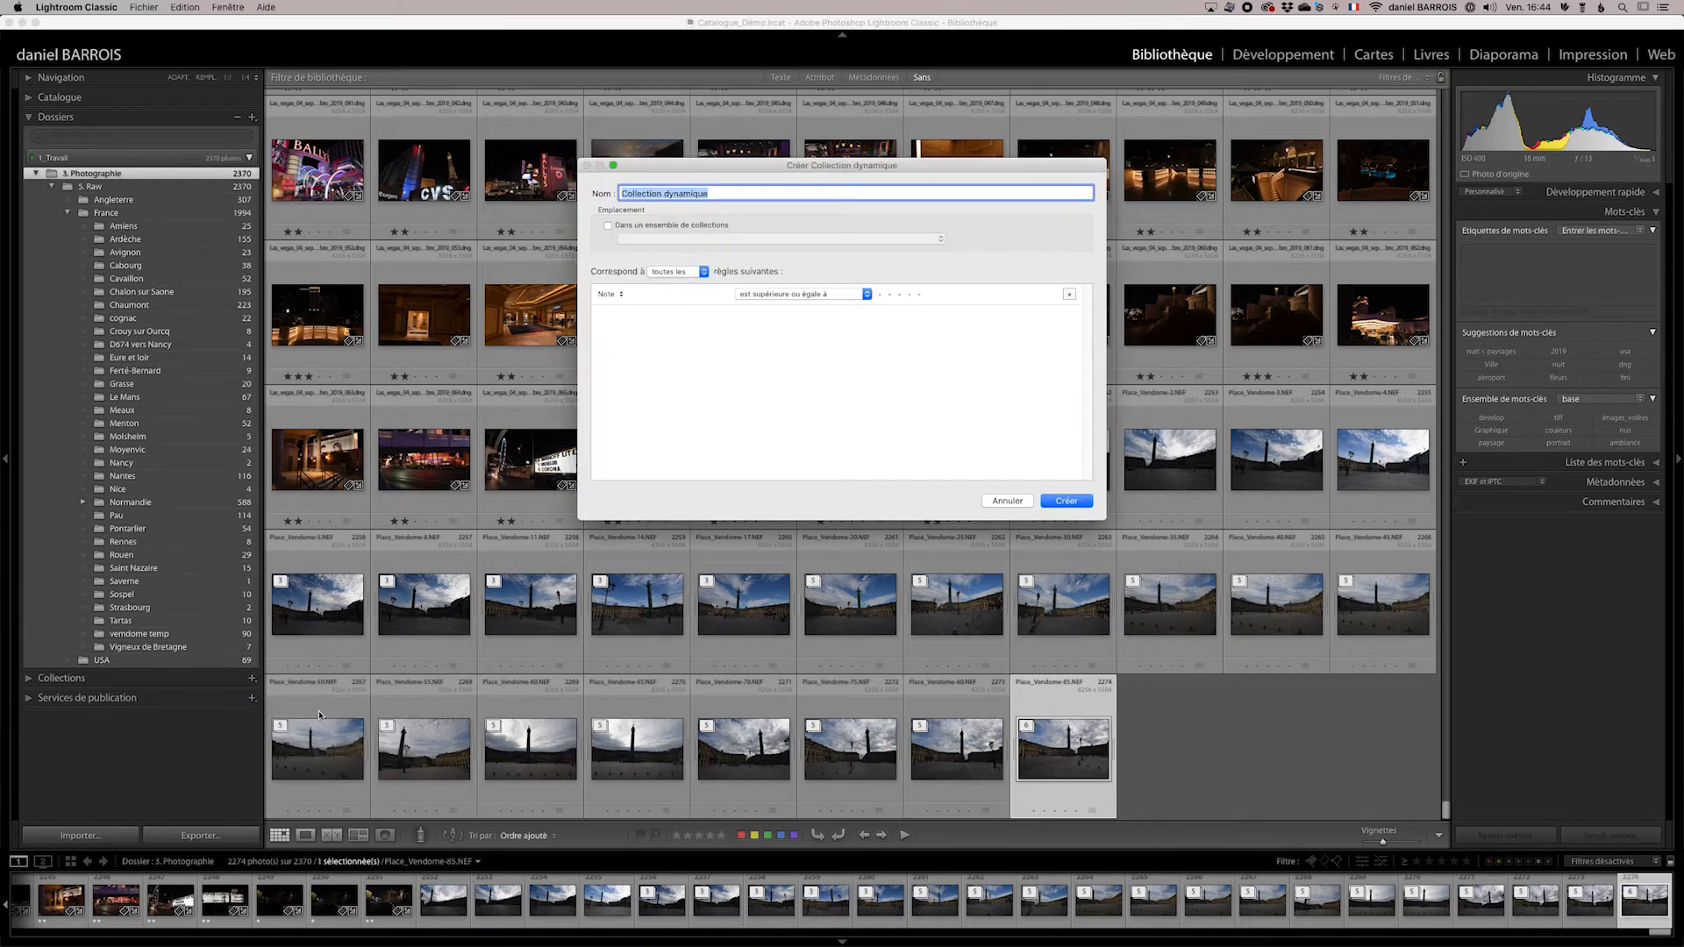
{"action": "type", "text": "0"}
{"action": "left_click", "coordinate": [609, 295]}
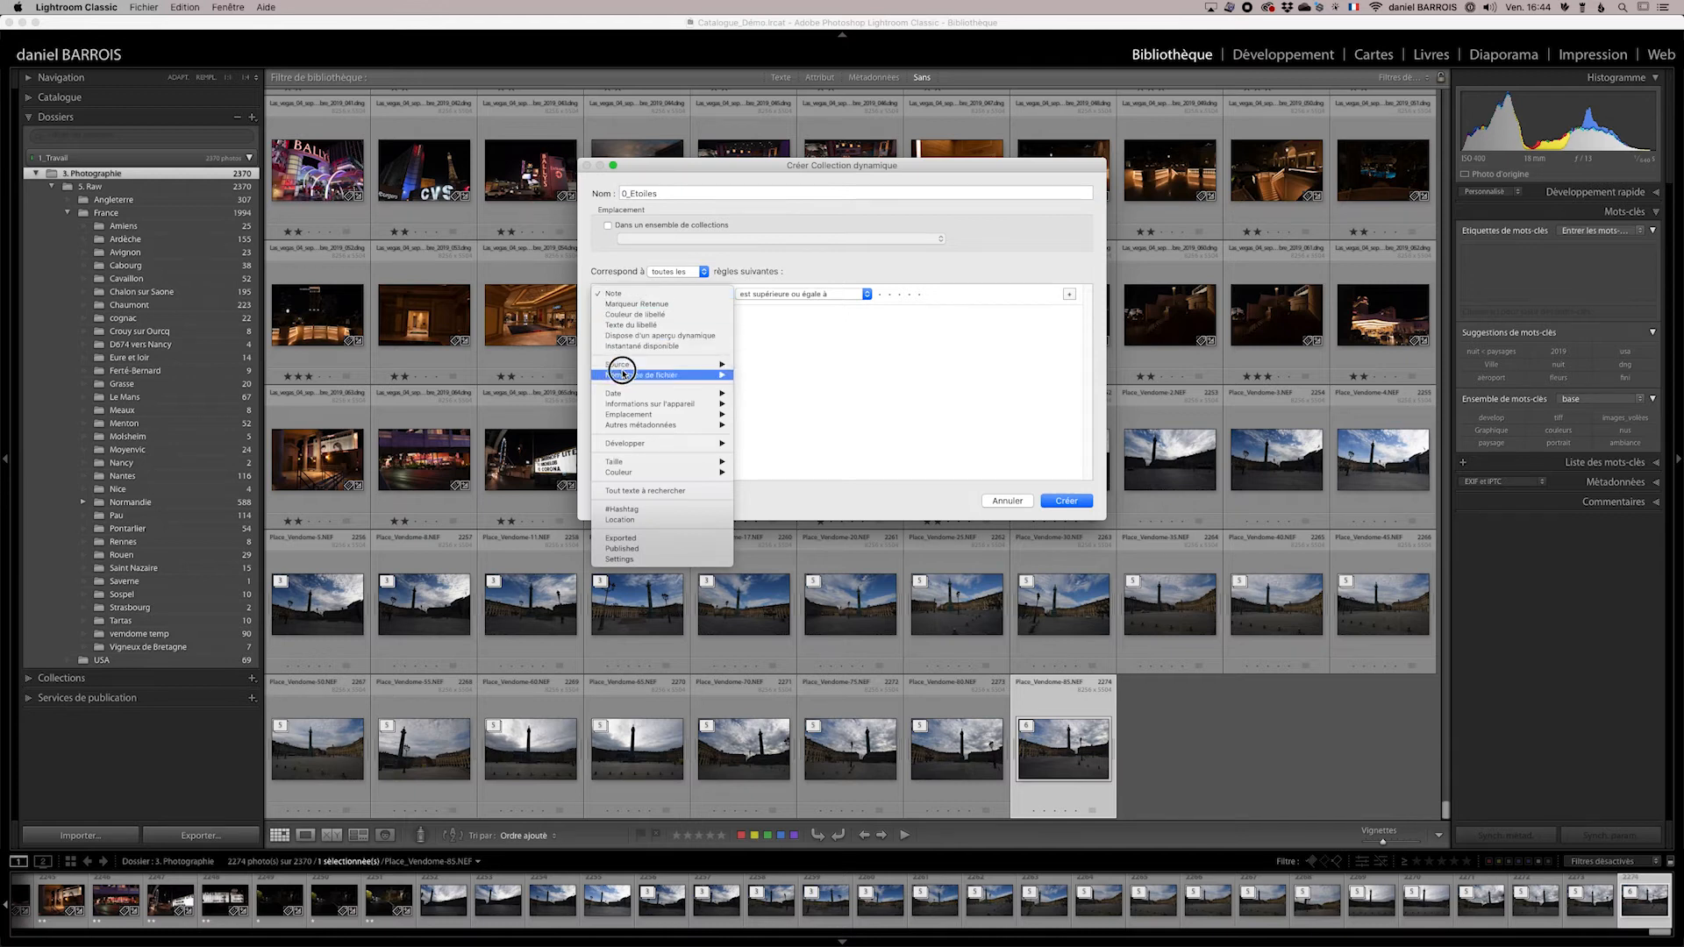
{"action": "mouse_move", "coordinate": [617, 375]}
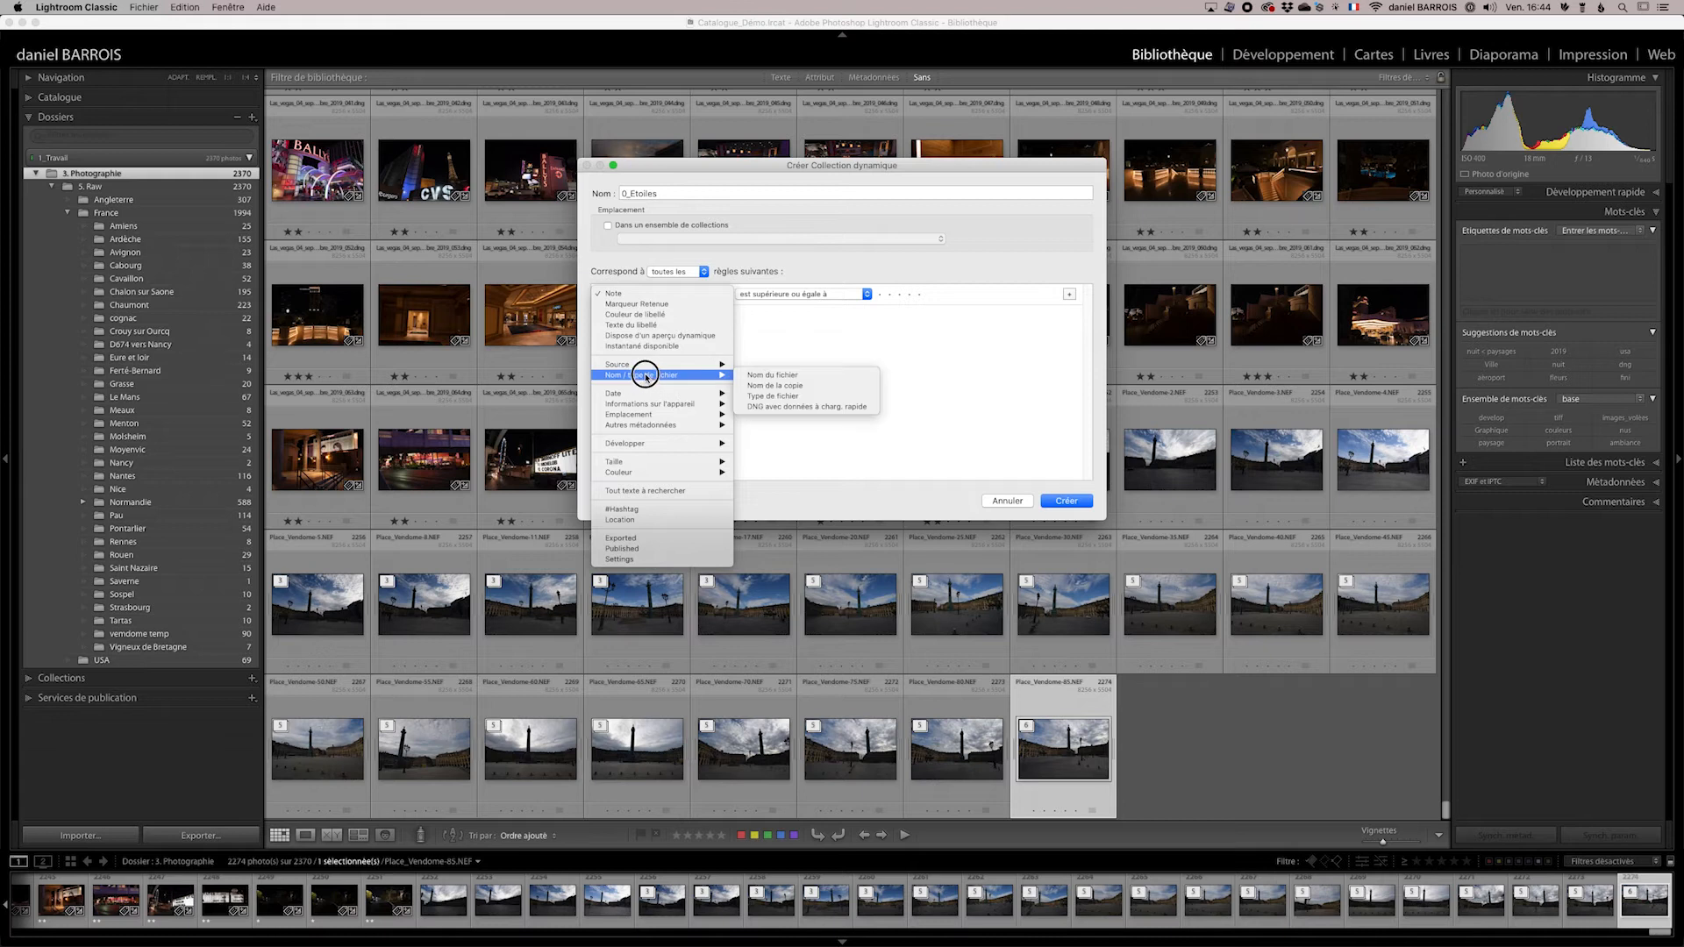
{"action": "left_click", "coordinate": [622, 296]}
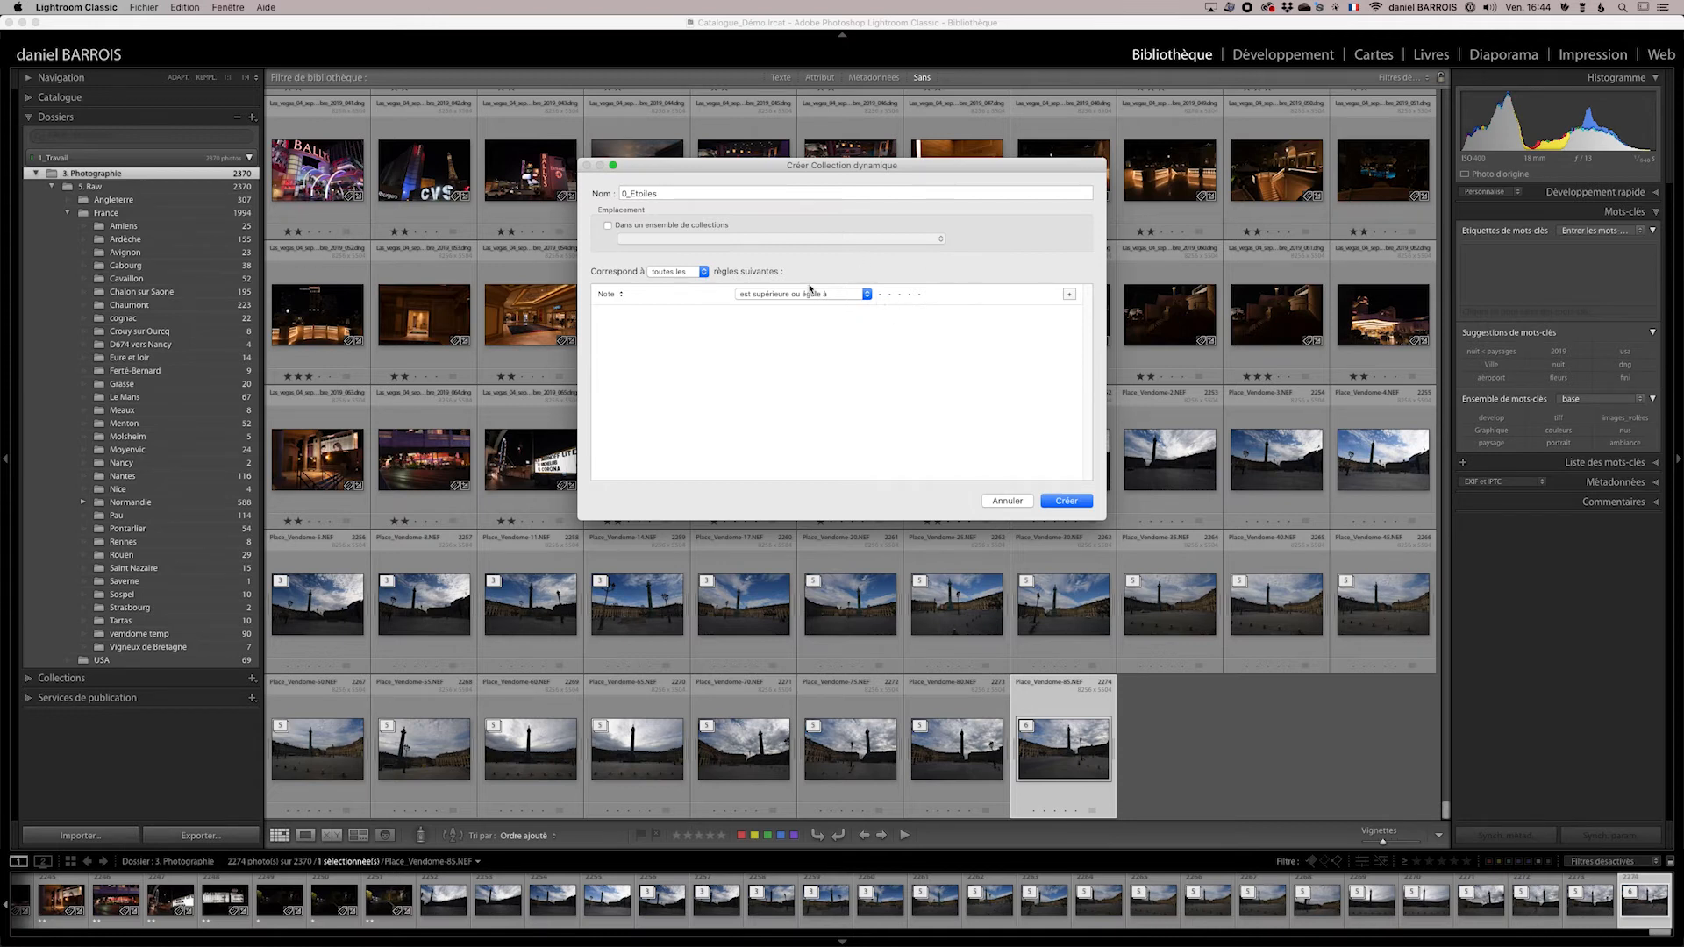
{"action": "left_click", "coordinate": [1067, 501]}
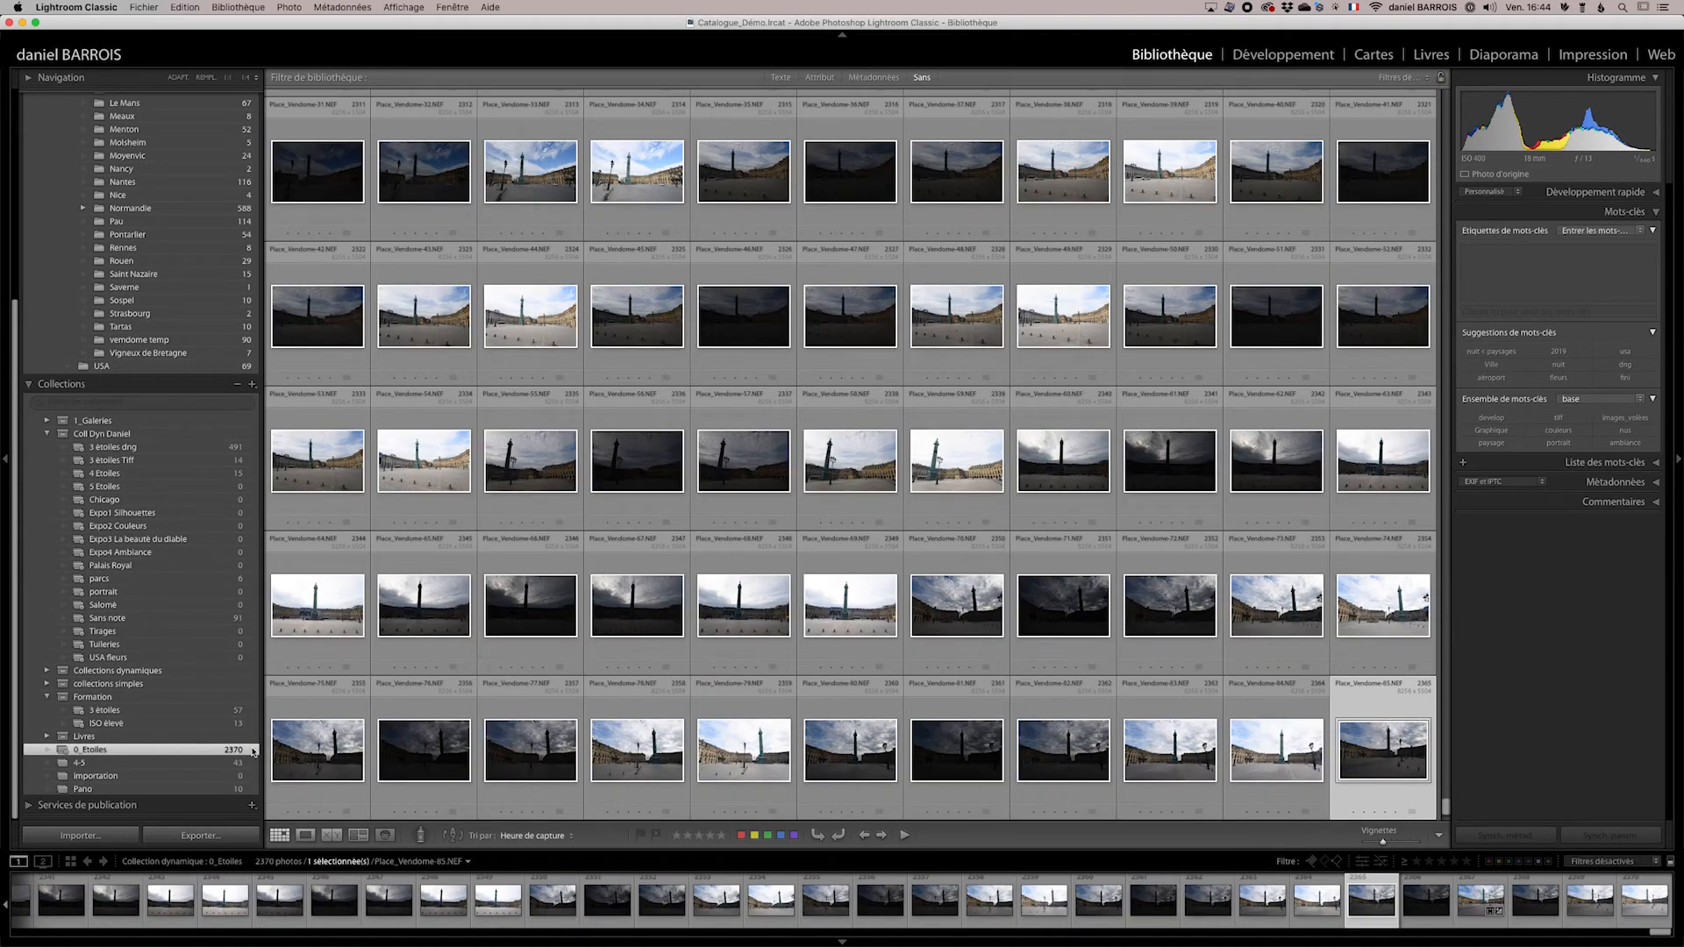
Return to the 3. Photographie folder and apply the vendome-56 text filter to its collapsed stacks
{"action": "scroll", "coordinate": [202, 286], "scroll_direction": "up", "scroll_amount": 5}
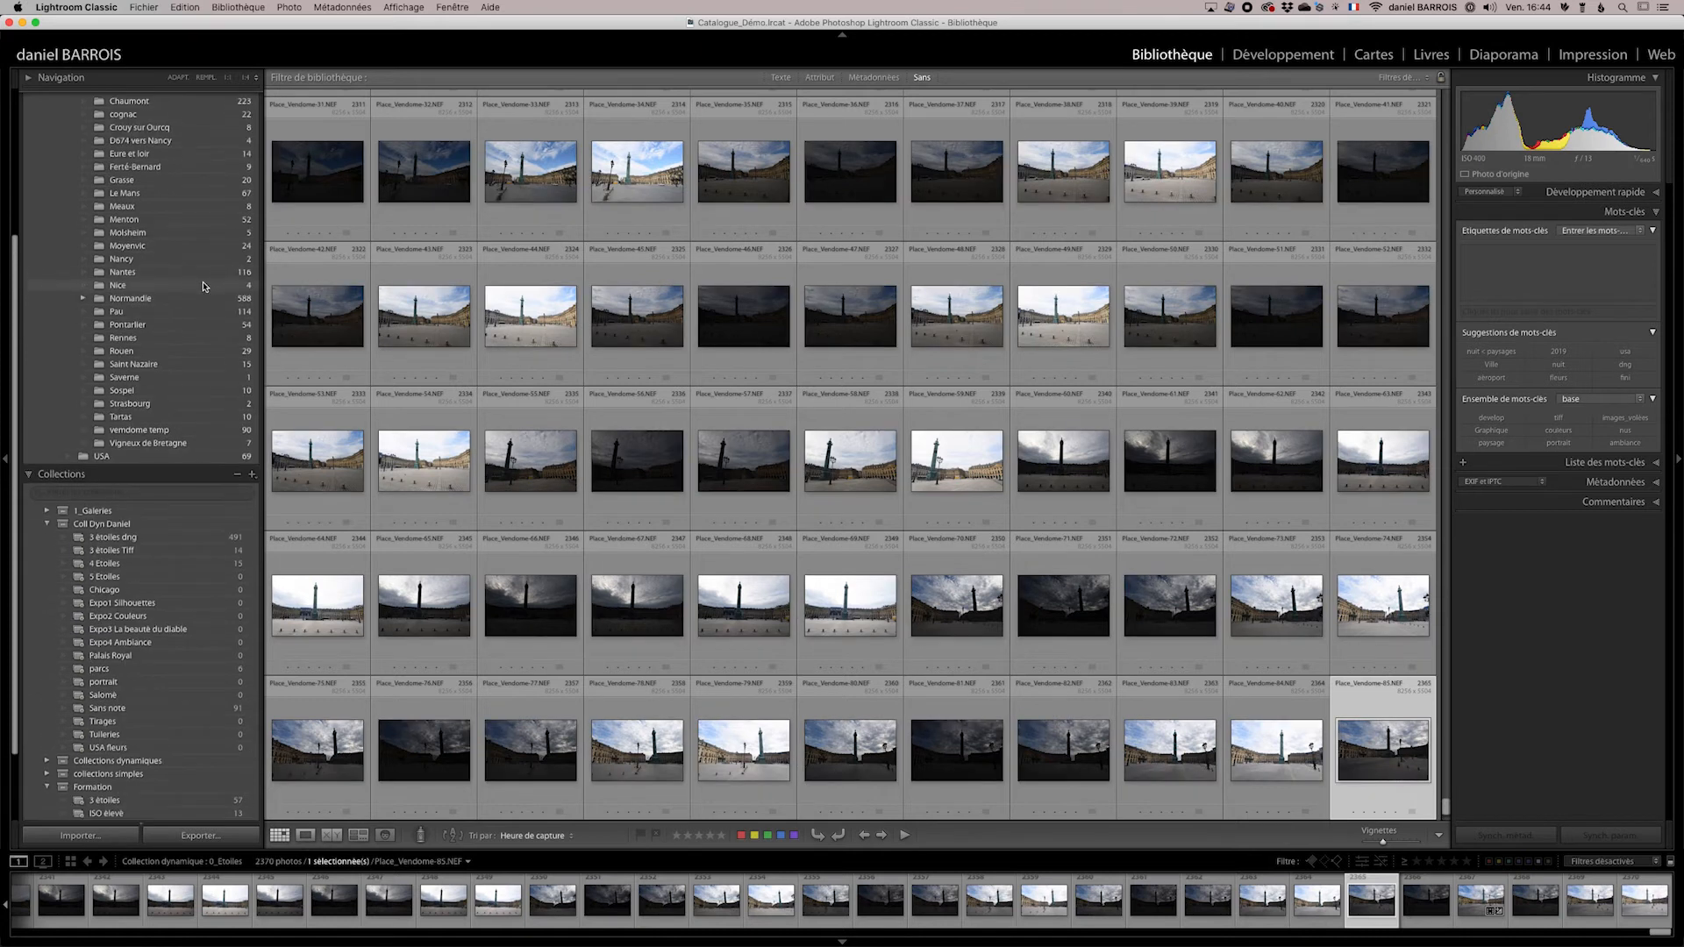
{"action": "scroll", "coordinate": [202, 286], "scroll_direction": "up", "scroll_amount": 3}
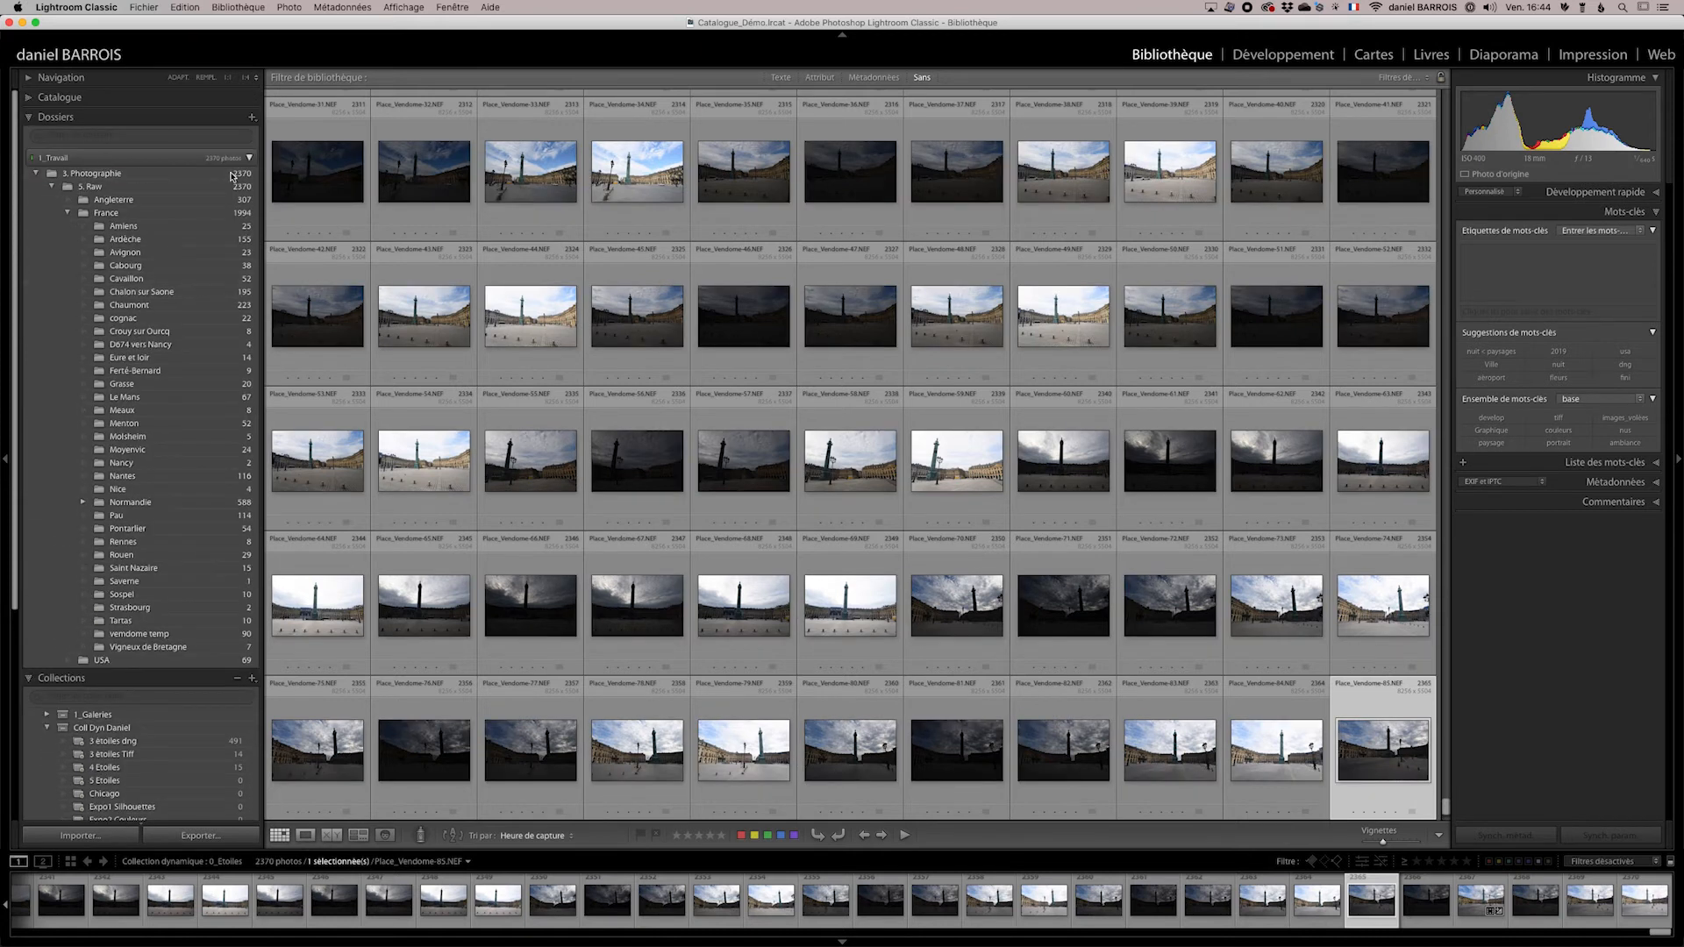
{"action": "left_click", "coordinate": [129, 176]}
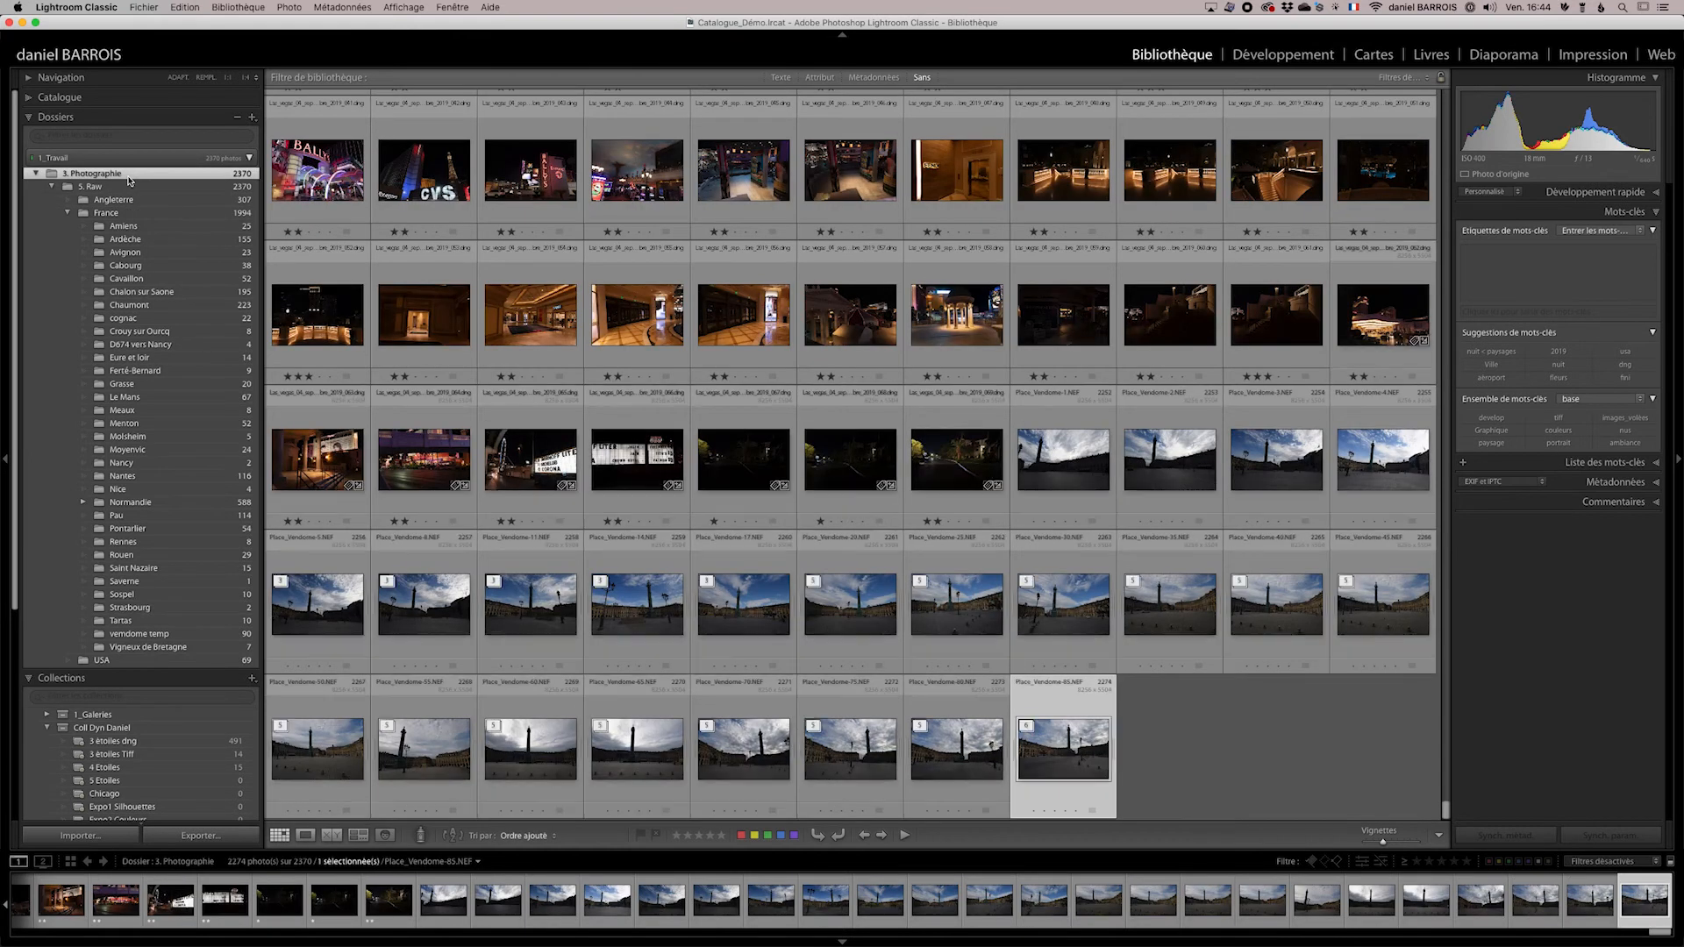
{"action": "left_click", "coordinate": [781, 78]}
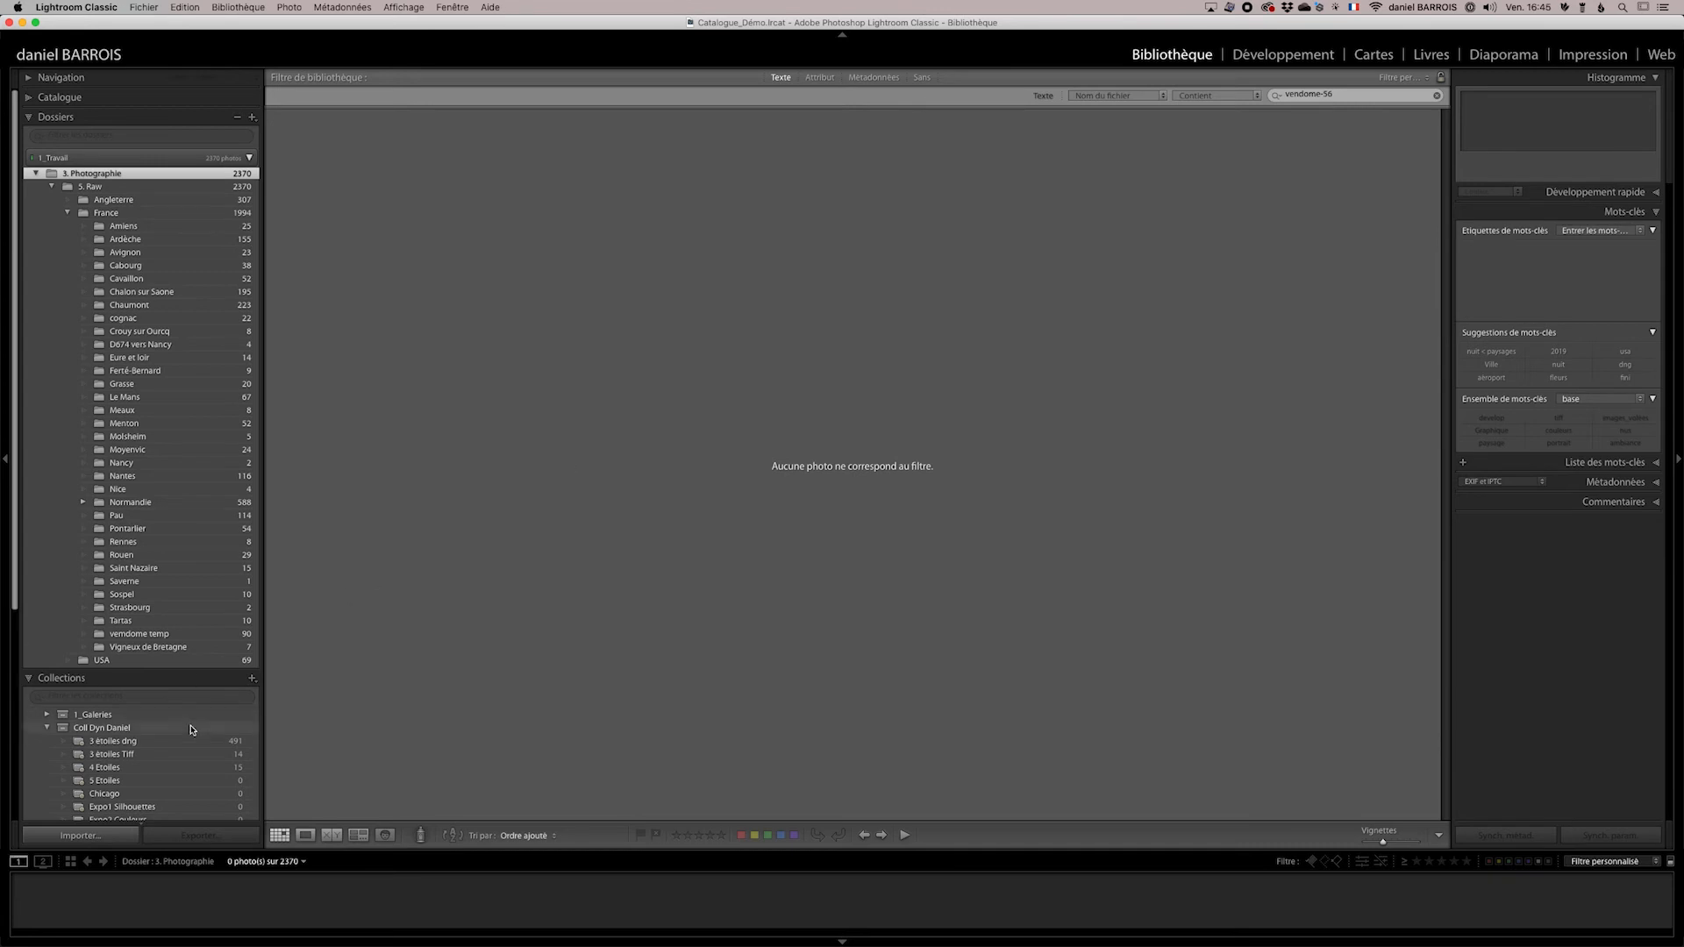
Open the 0_Etoiles smart collection and apply the vendome-56 text filter to it
{"action": "scroll", "coordinate": [192, 730], "scroll_direction": "down", "scroll_amount": 5}
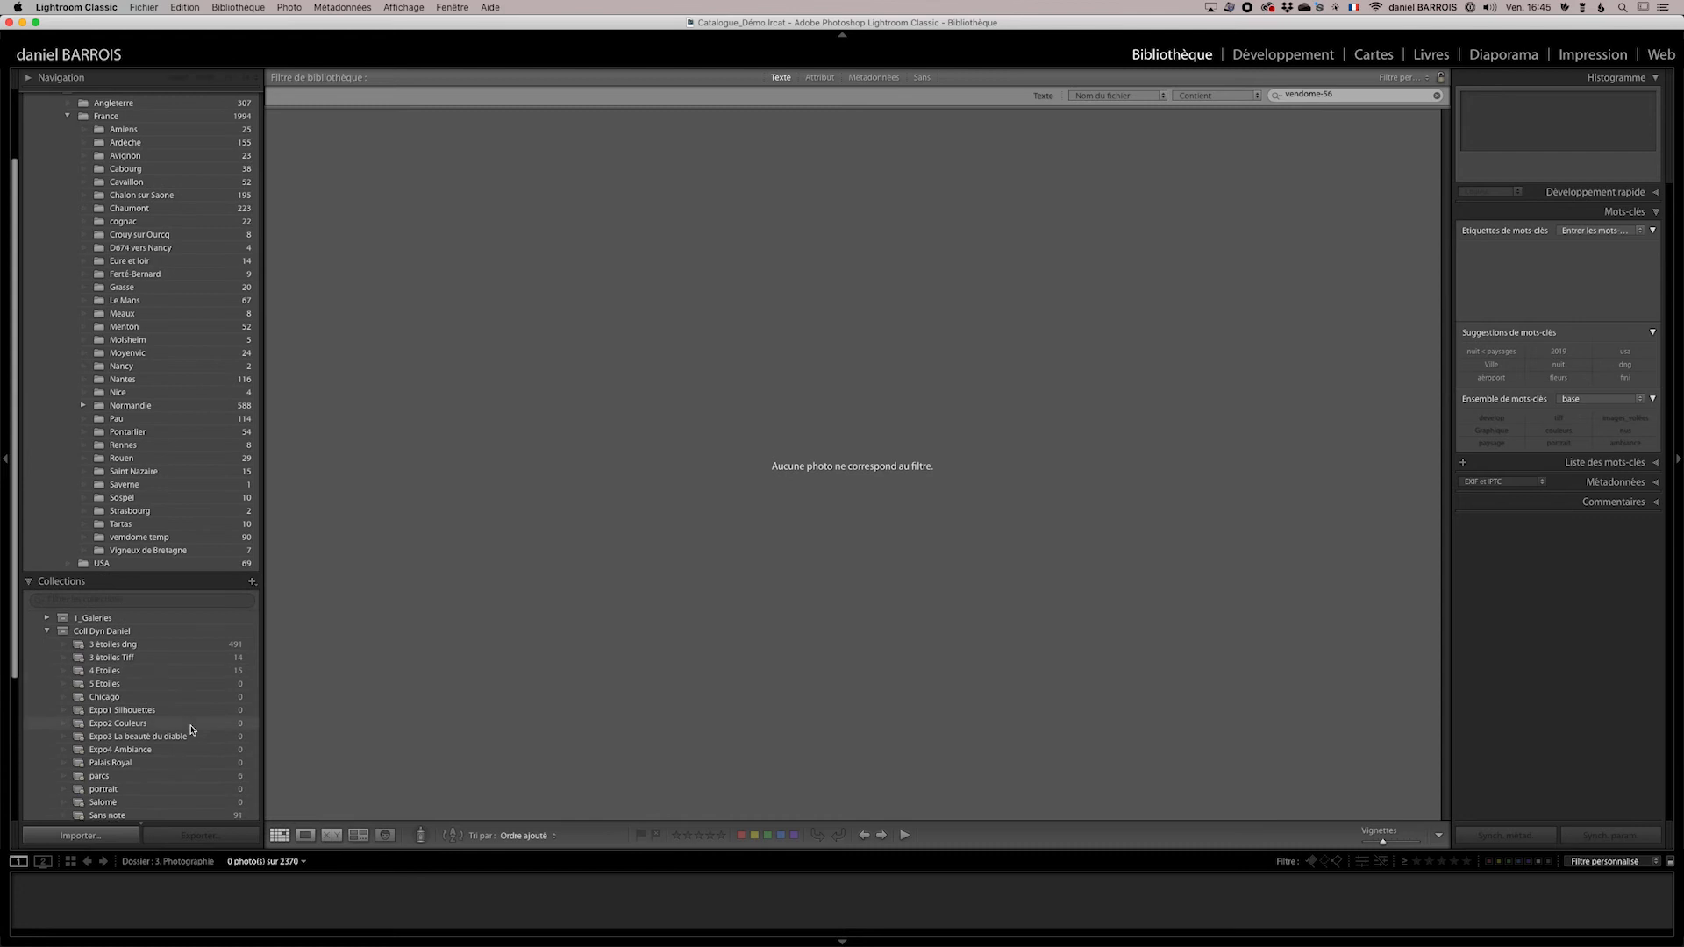
{"action": "scroll", "coordinate": [191, 730], "scroll_direction": "down", "scroll_amount": 3}
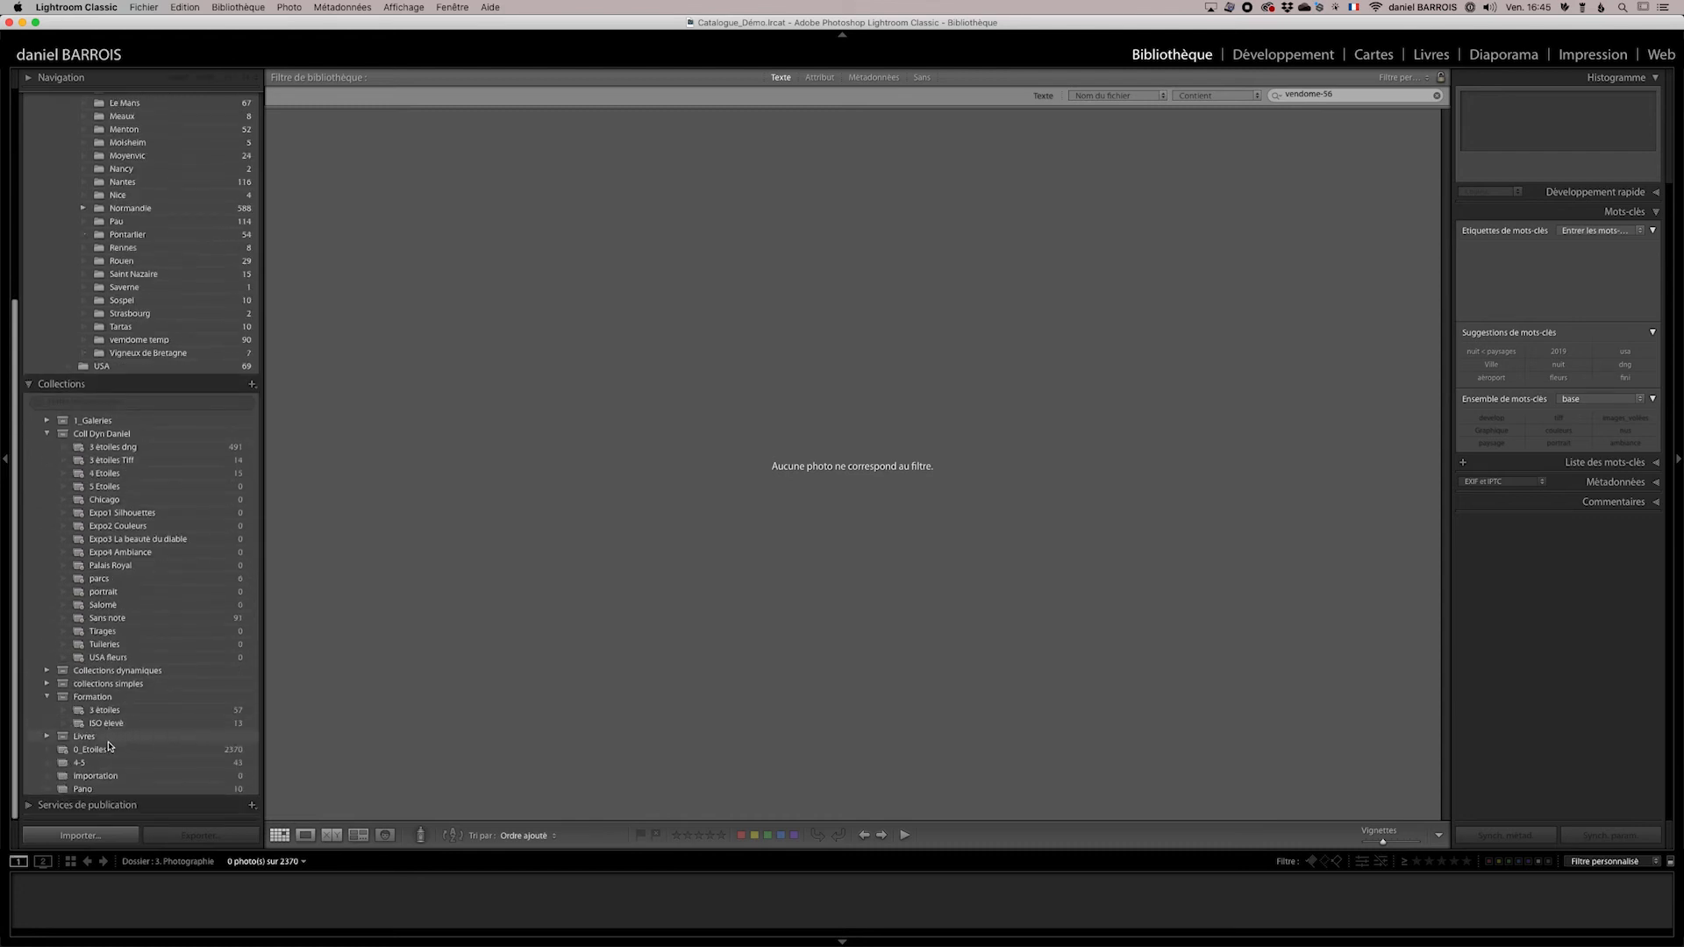
{"action": "left_click", "coordinate": [108, 748]}
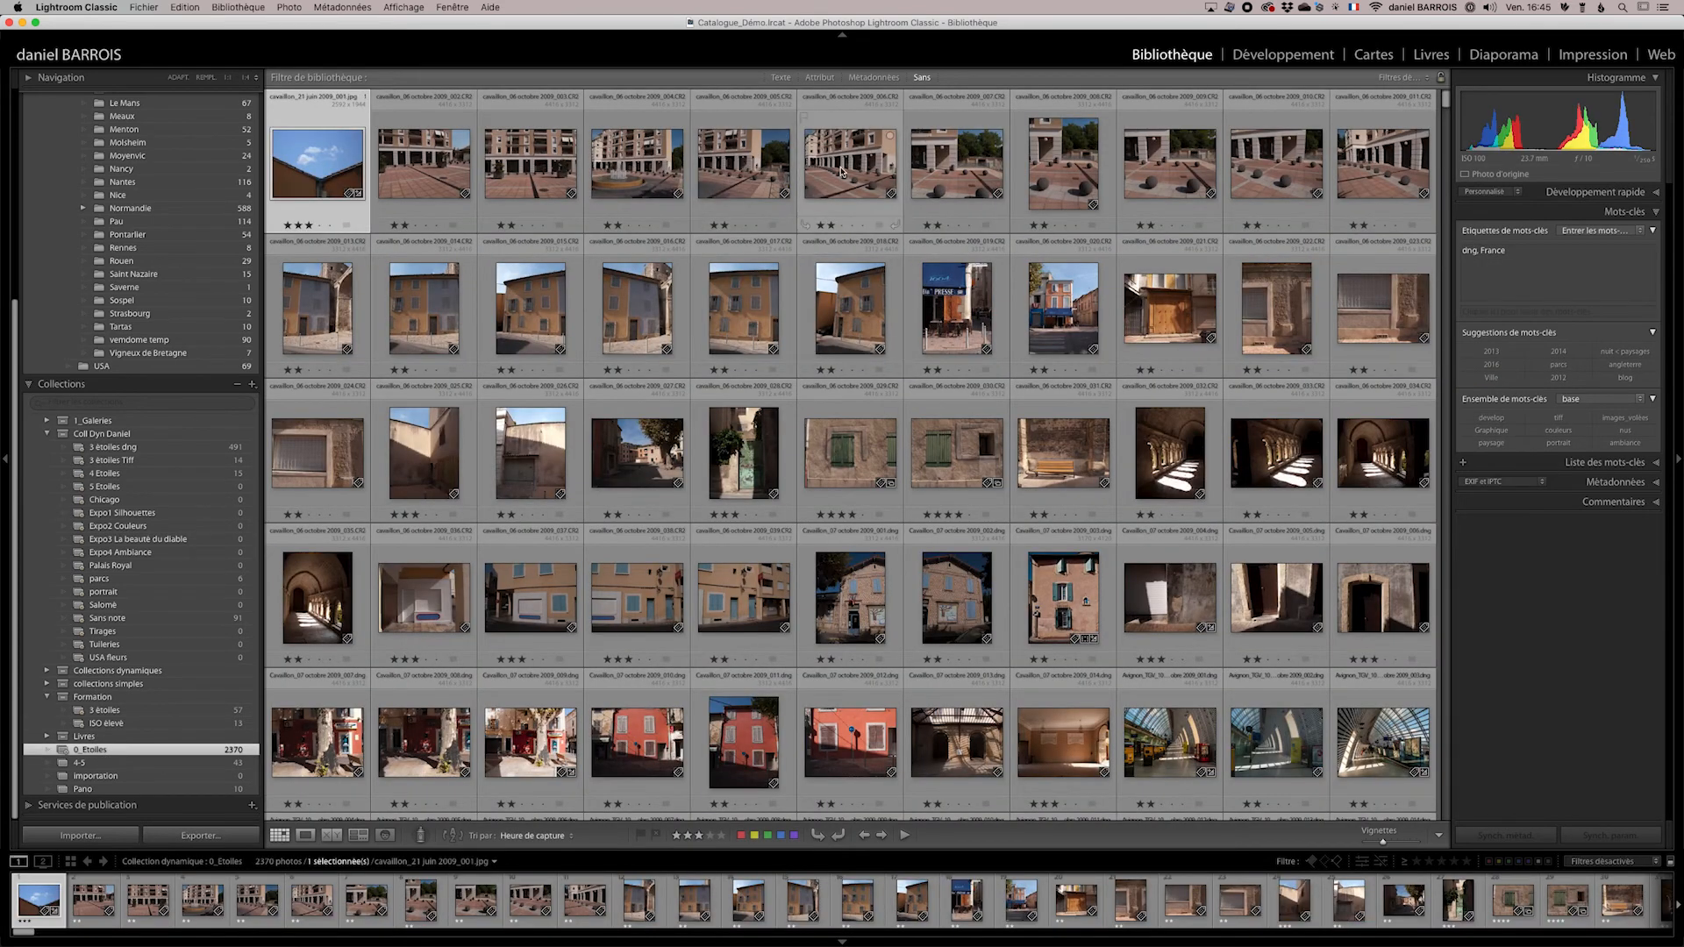
{"action": "left_click", "coordinate": [788, 77]}
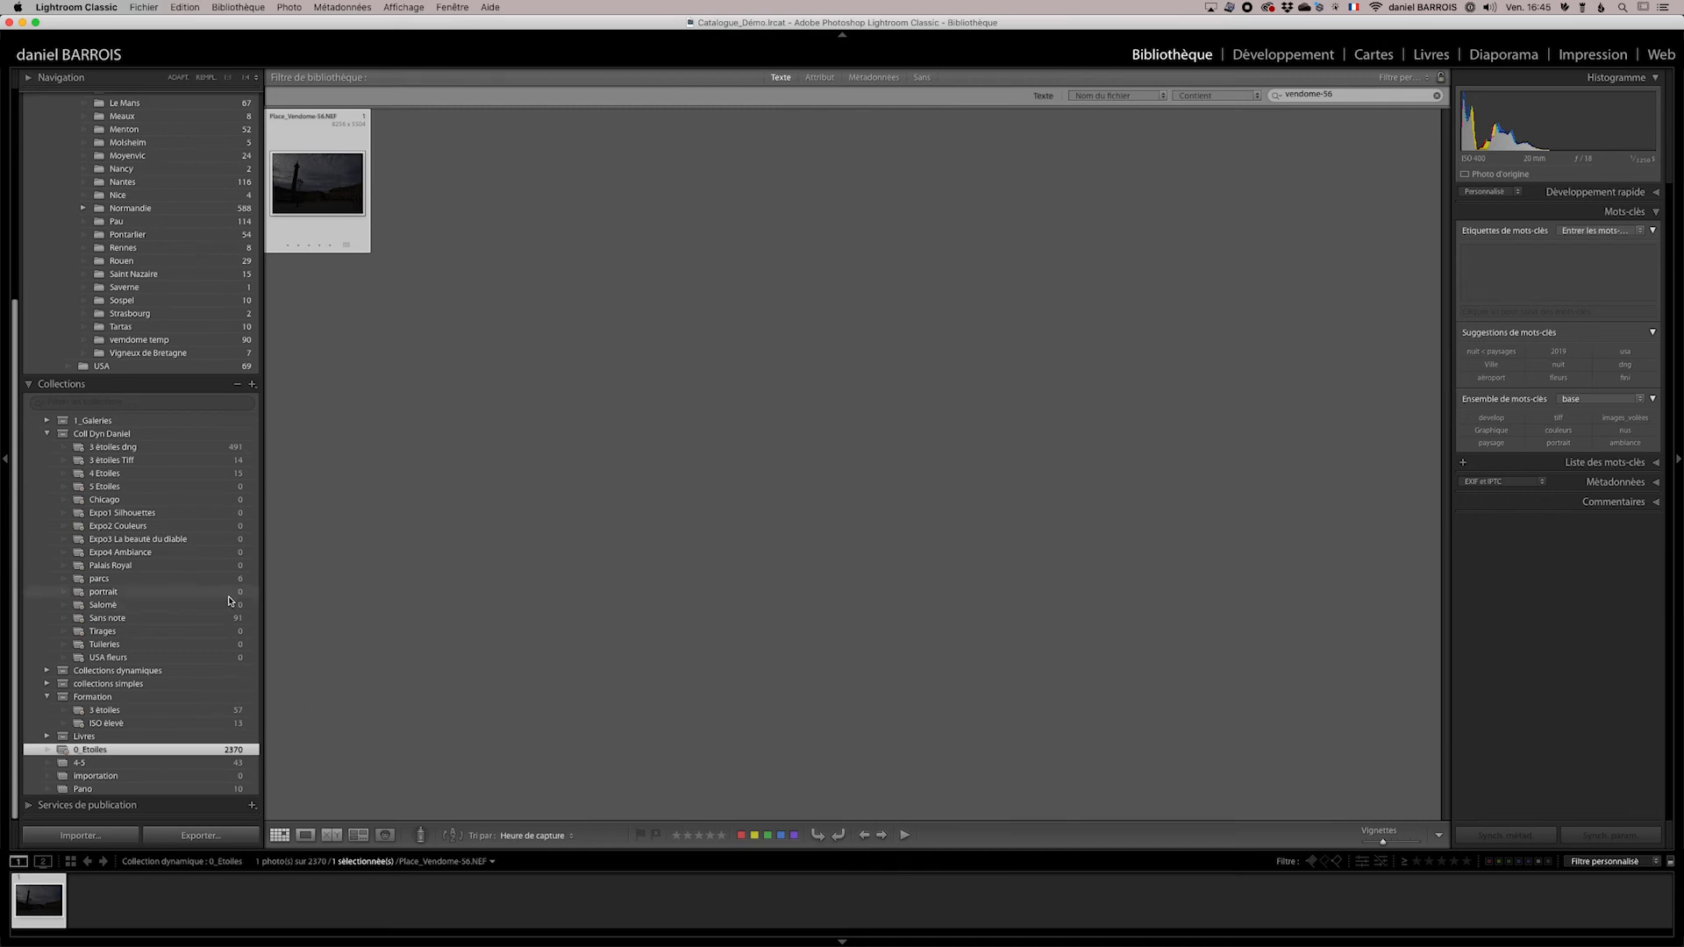
Reopen the 3. Photographie folder without a filter and view the collapsed Place_Vendome stacks at the end of the grid
{"action": "scroll", "coordinate": [215, 351], "scroll_direction": "up", "scroll_amount": 3}
{"action": "scroll", "coordinate": [213, 326], "scroll_direction": "up", "scroll_amount": 8}
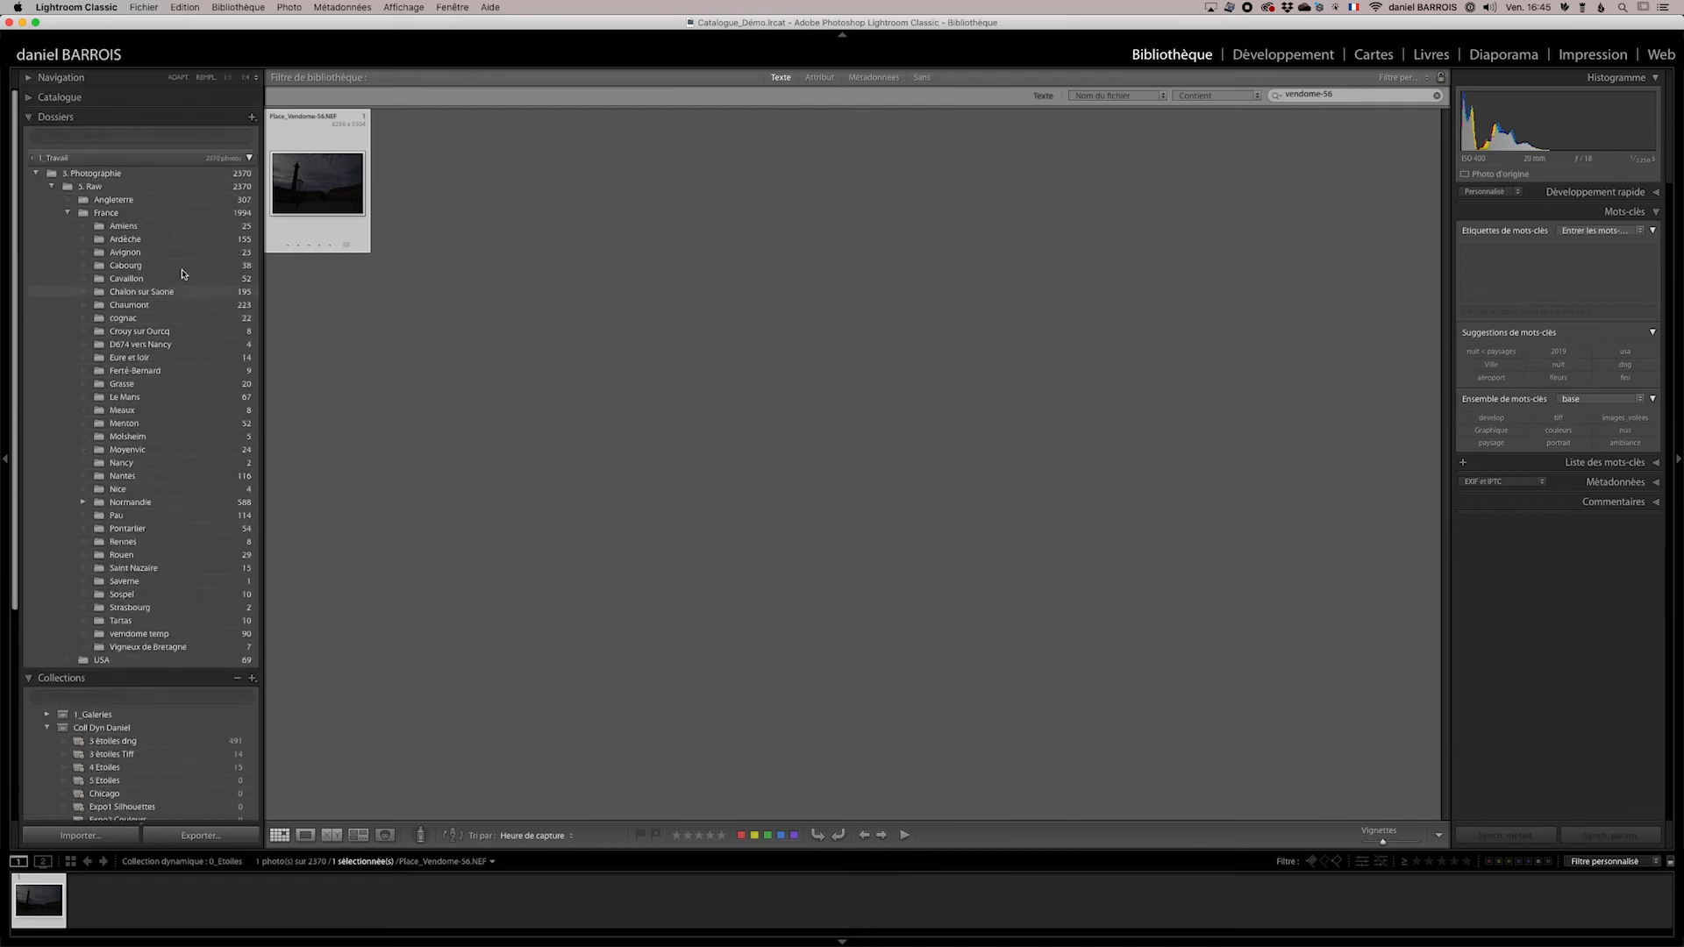
{"action": "left_click", "coordinate": [129, 173]}
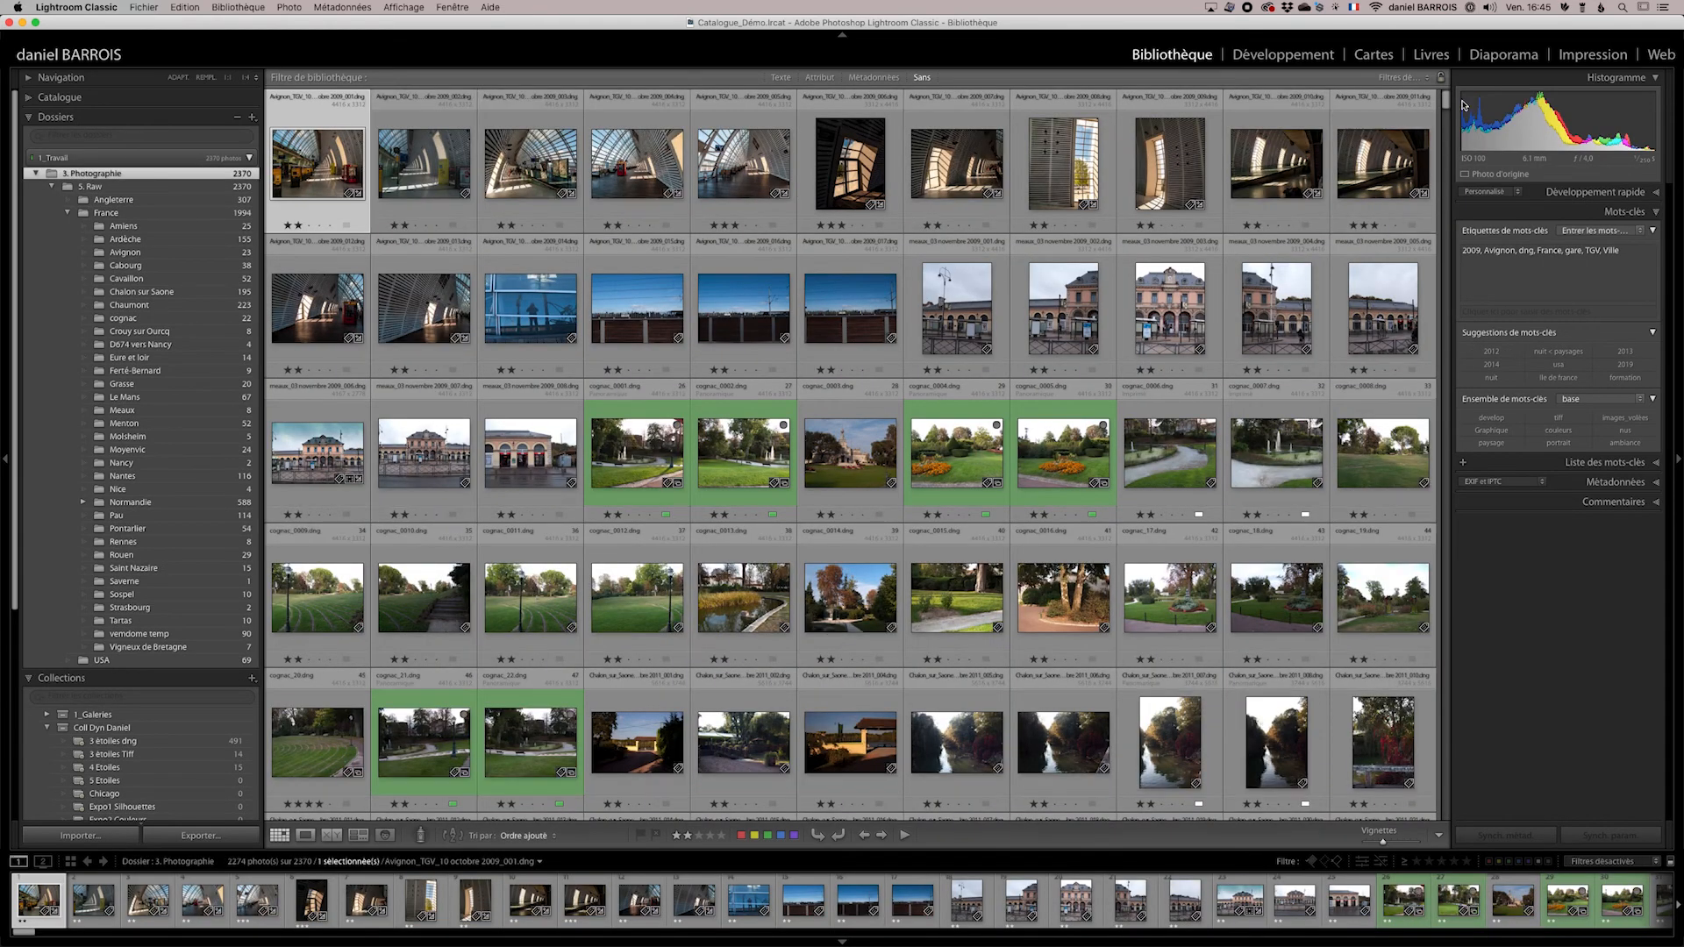
{"action": "left_click", "coordinate": [1446, 110]}
{"action": "left_click_drag", "start_coordinate": [1446, 109], "coordinate": [1433, 815]}
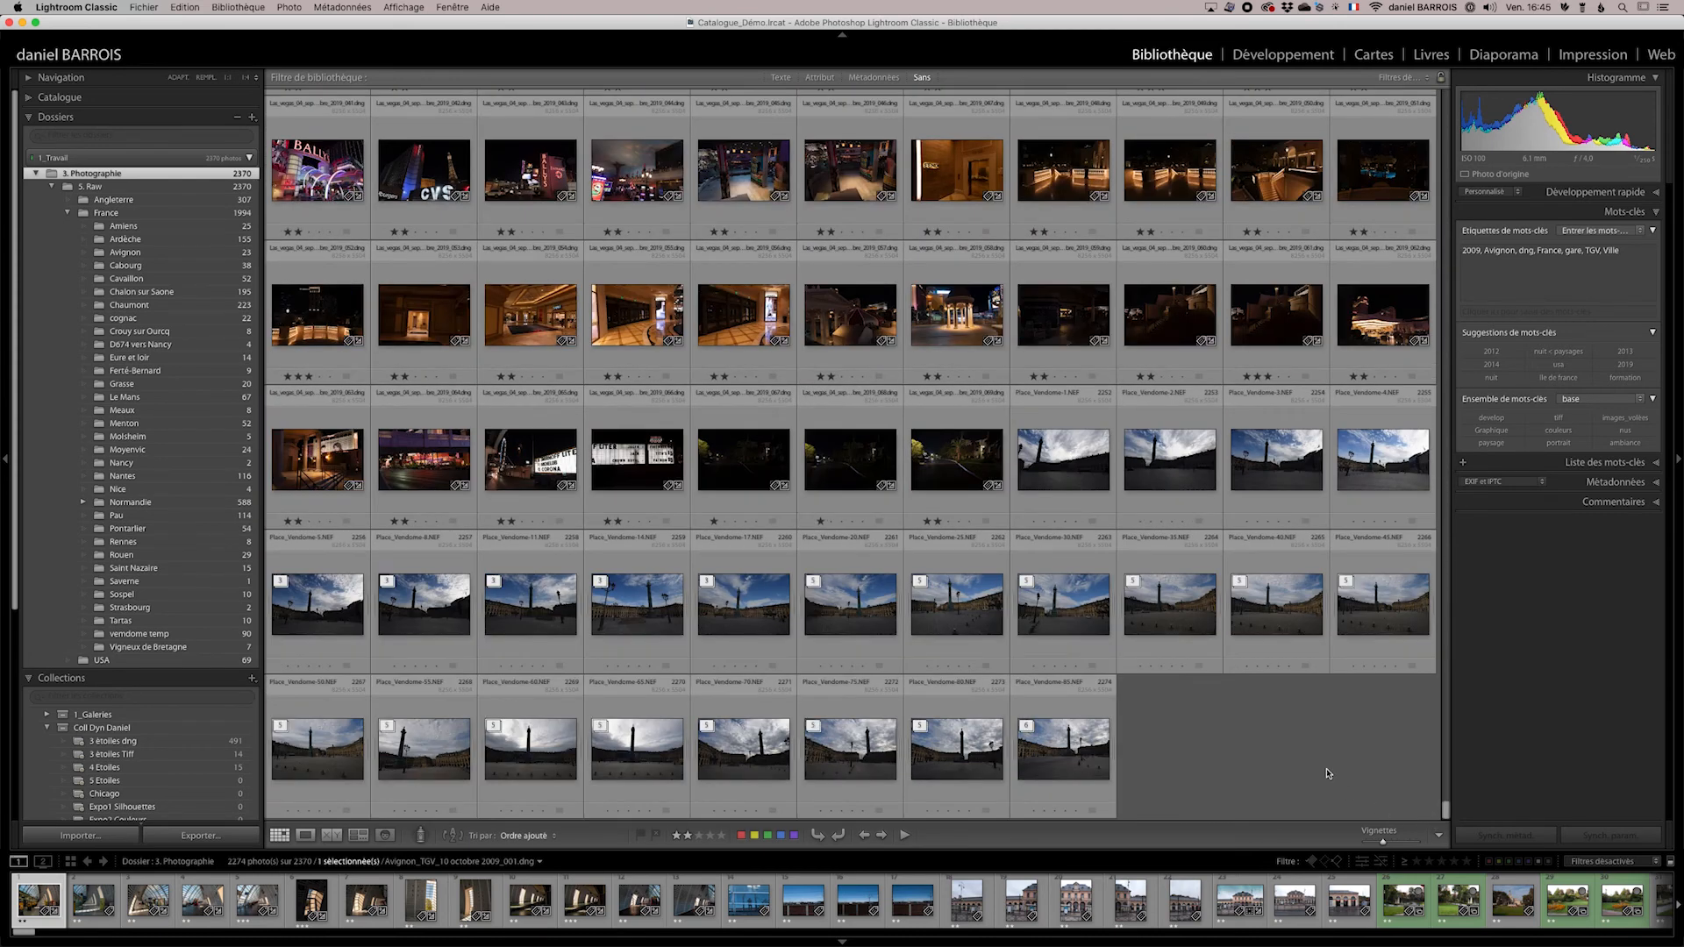